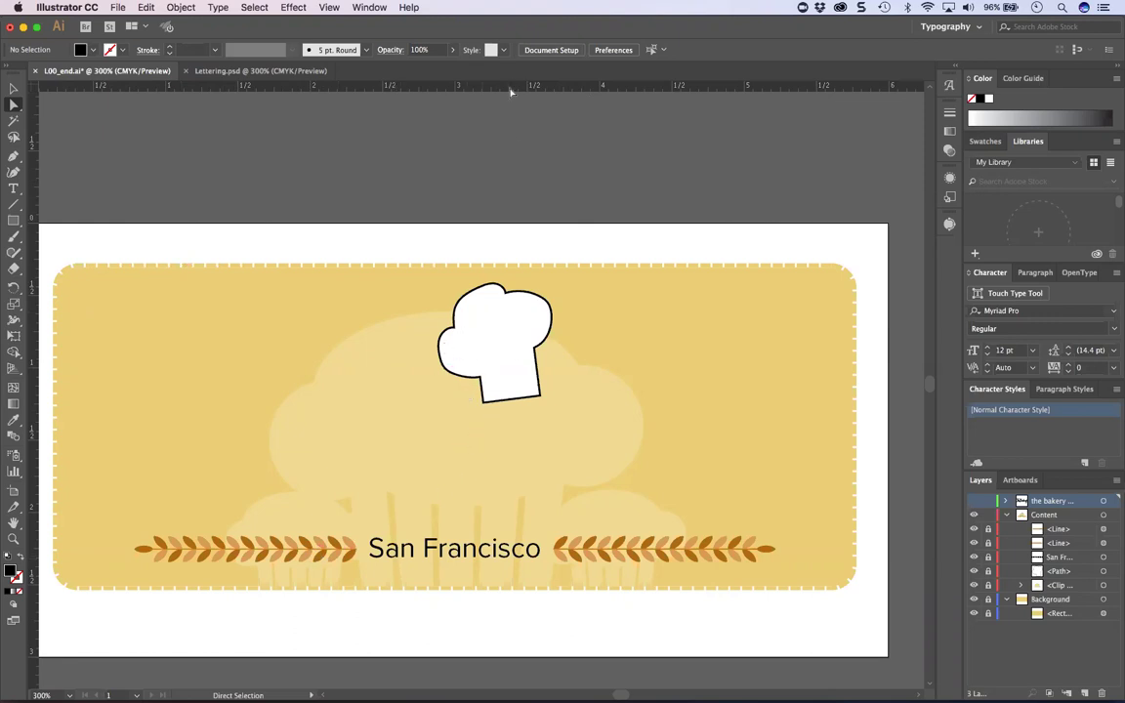
Step: Switch to the Lettering.psd document and select the scanned 'The Bakery' lettering image
{"action": "left_click", "coordinate": [193, 68]}
{"action": "left_click", "coordinate": [304, 254]}
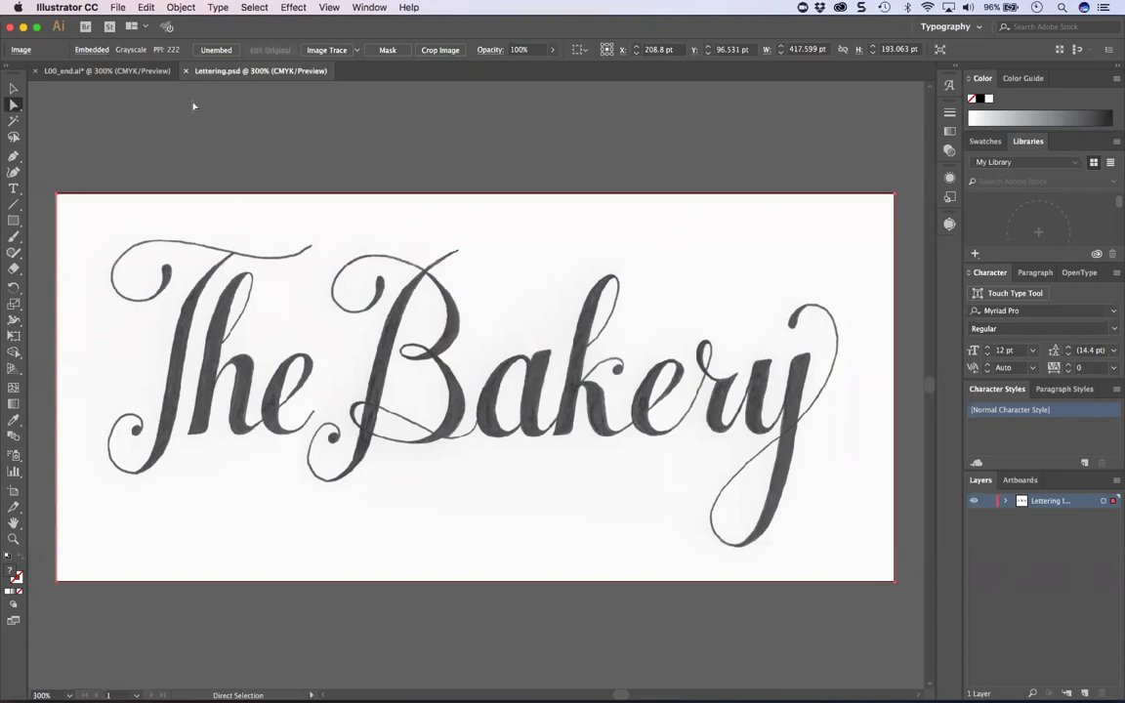
{"action": "left_click", "coordinate": [186, 7]}
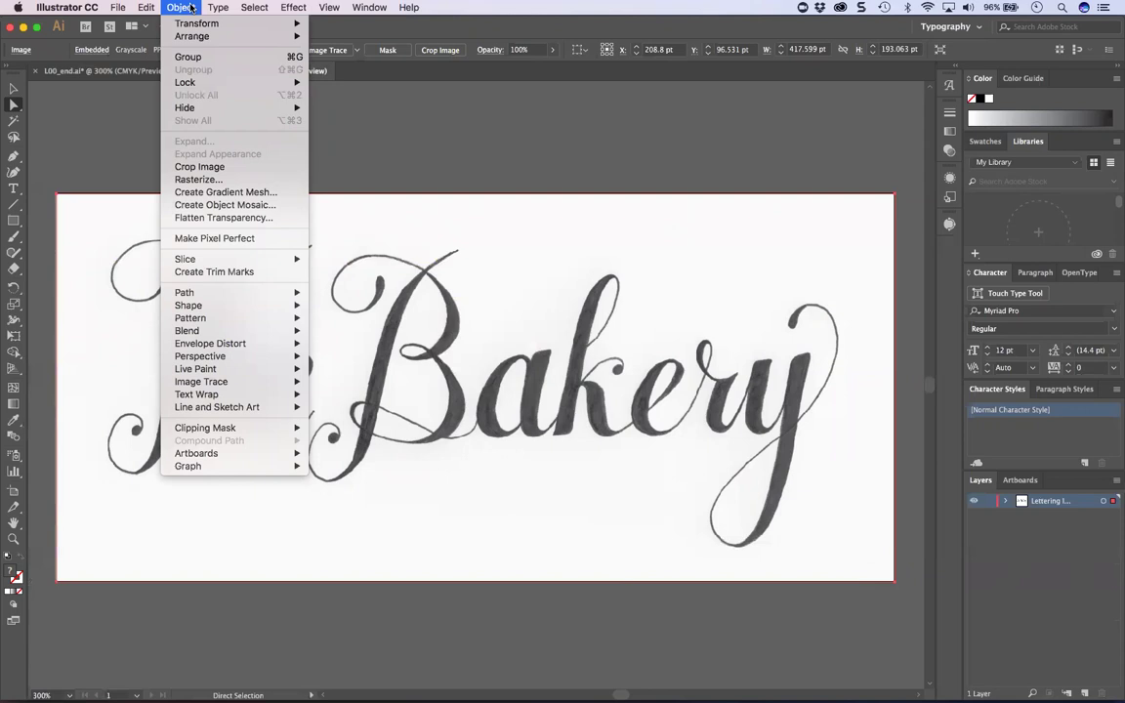
{"action": "left_click", "coordinate": [195, 7]}
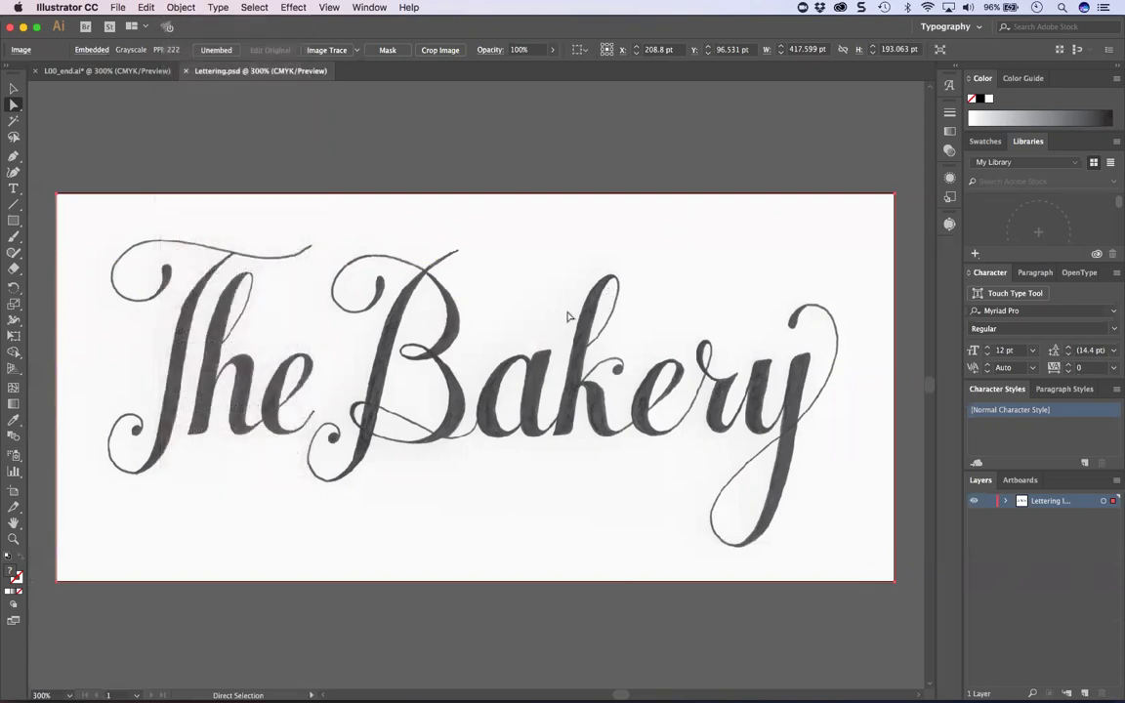
{"action": "left_click", "coordinate": [89, 69]}
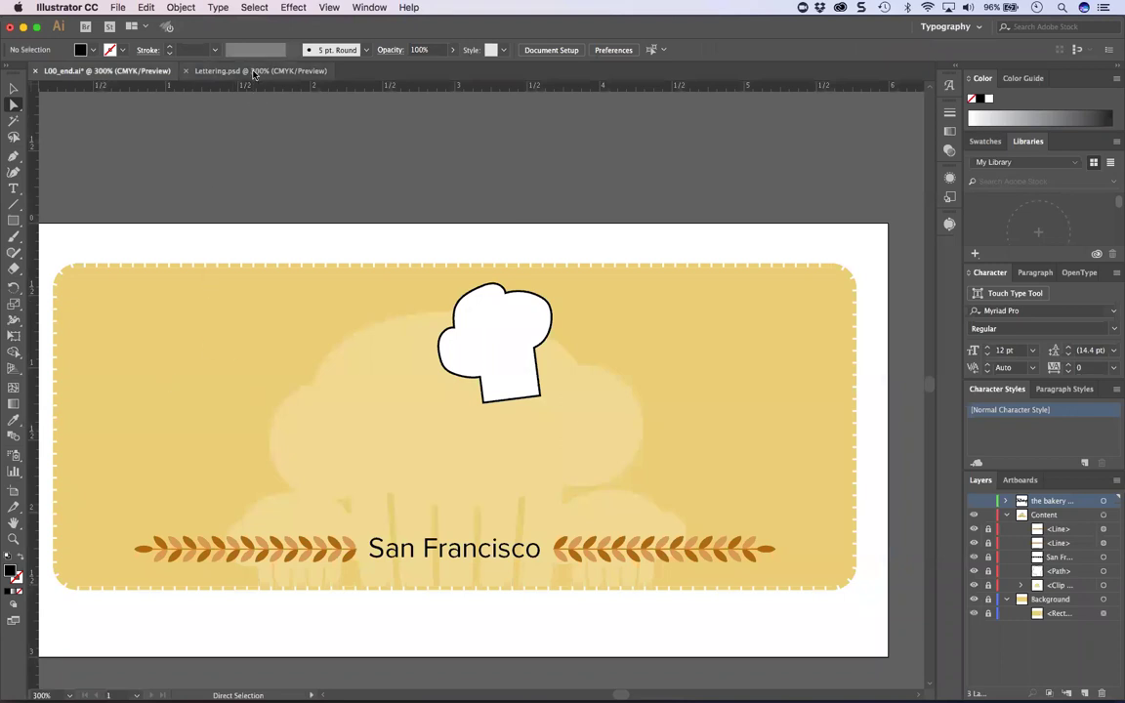
{"action": "left_click", "coordinate": [251, 72]}
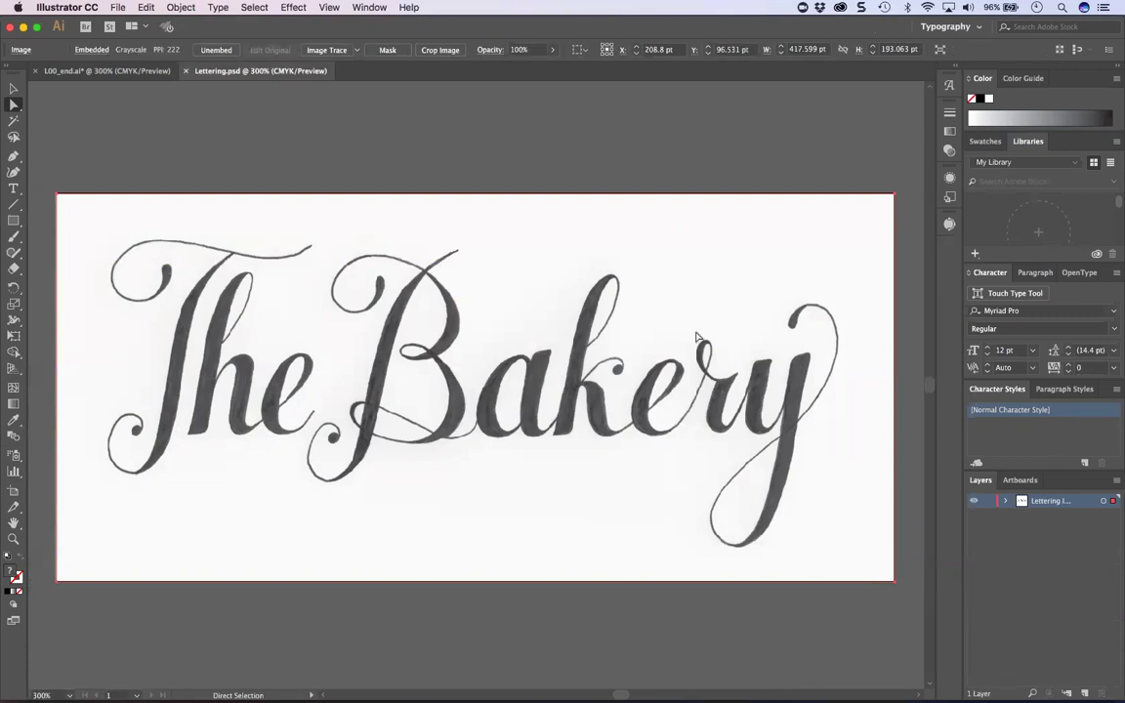
{"action": "left_click", "coordinate": [178, 8]}
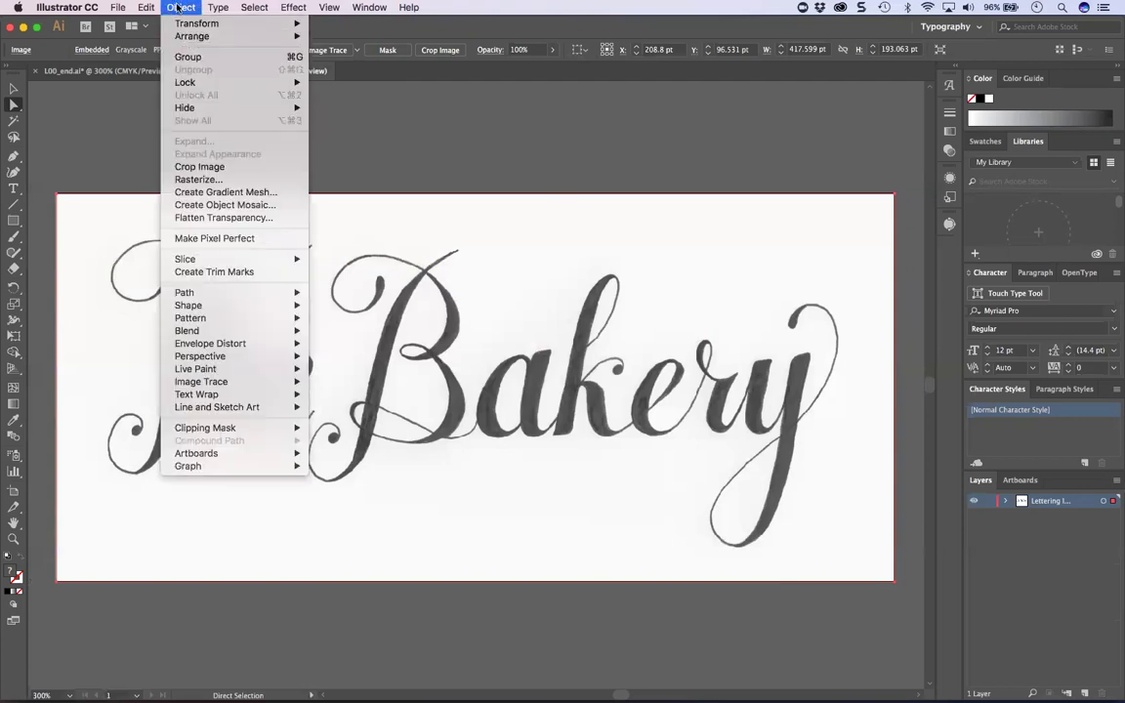
{"action": "mouse_move", "coordinate": [215, 383]}
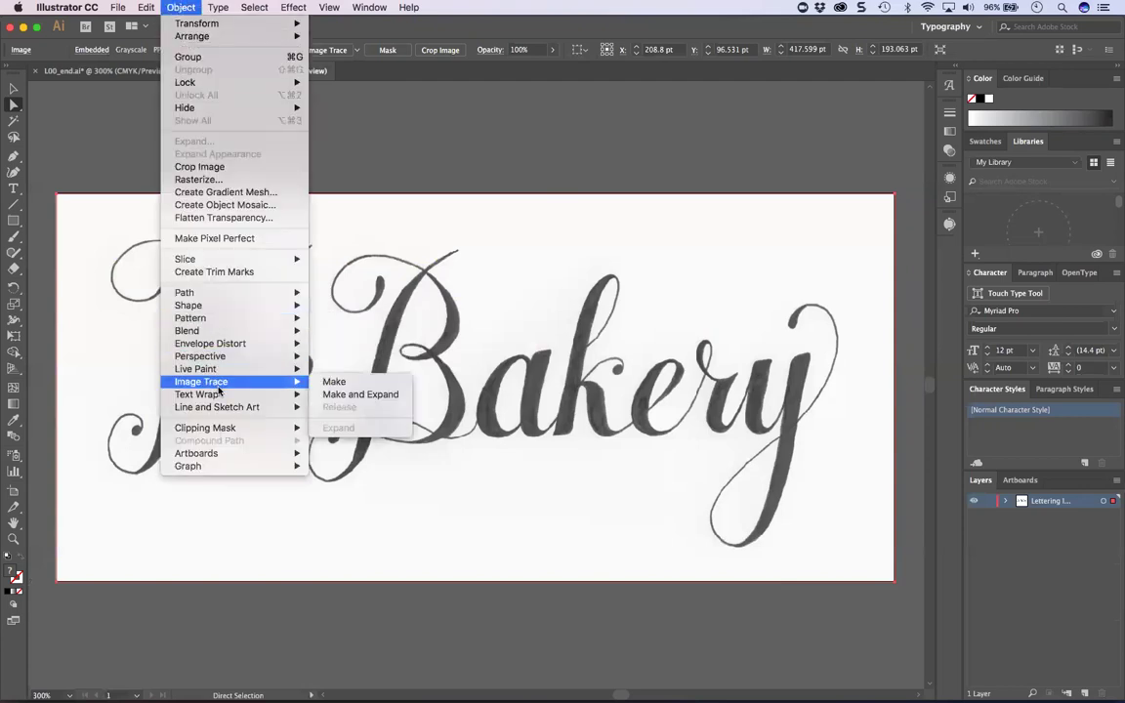
{"action": "key", "text": "Escape"}
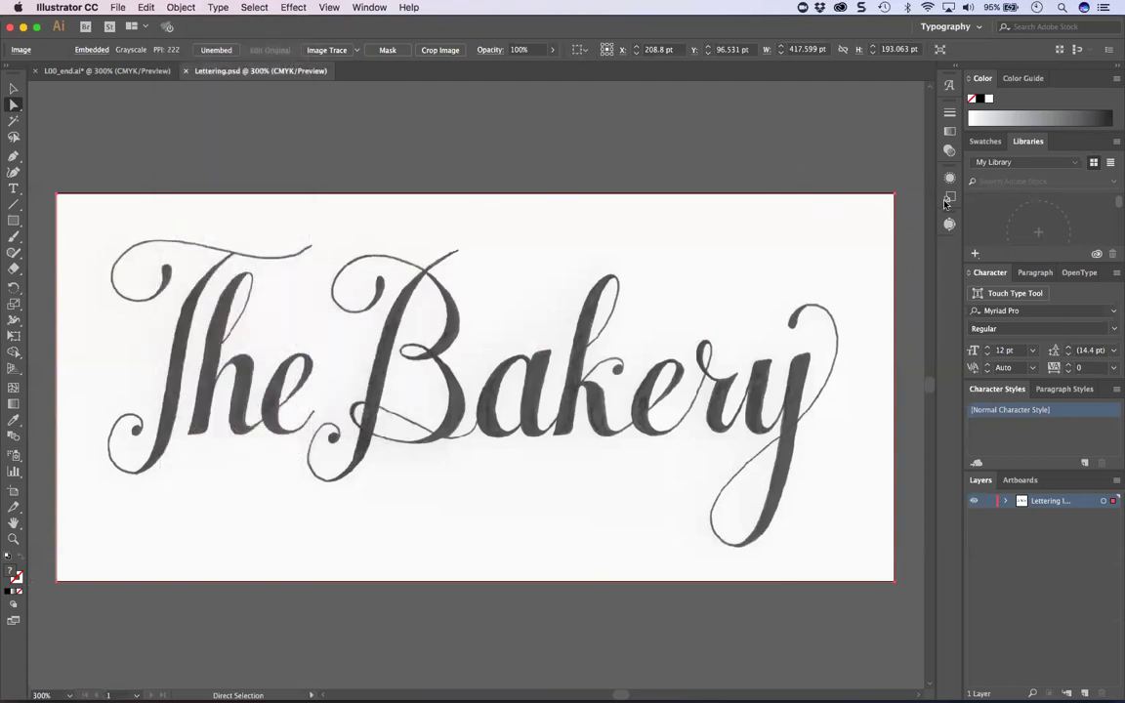
Step: Trace the scan with the Black and White Image Trace preset and Ignore White enabled
{"action": "left_click", "coordinate": [948, 225]}
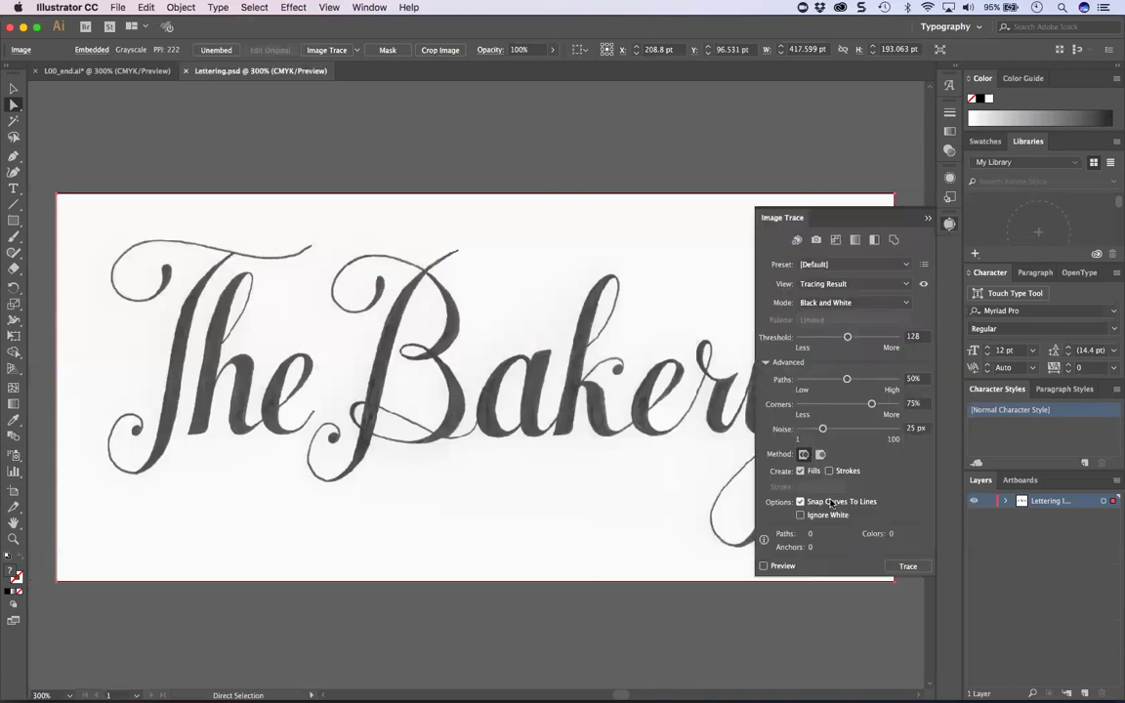
{"action": "left_click", "coordinate": [875, 241]}
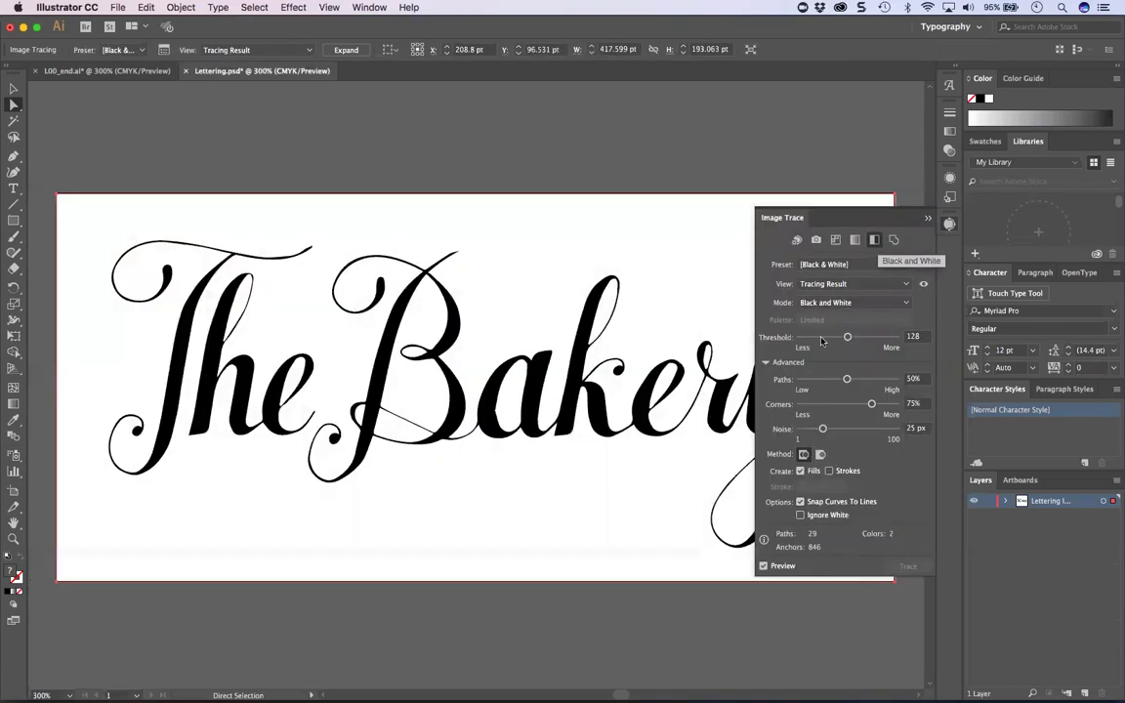
{"action": "left_click", "coordinate": [801, 516]}
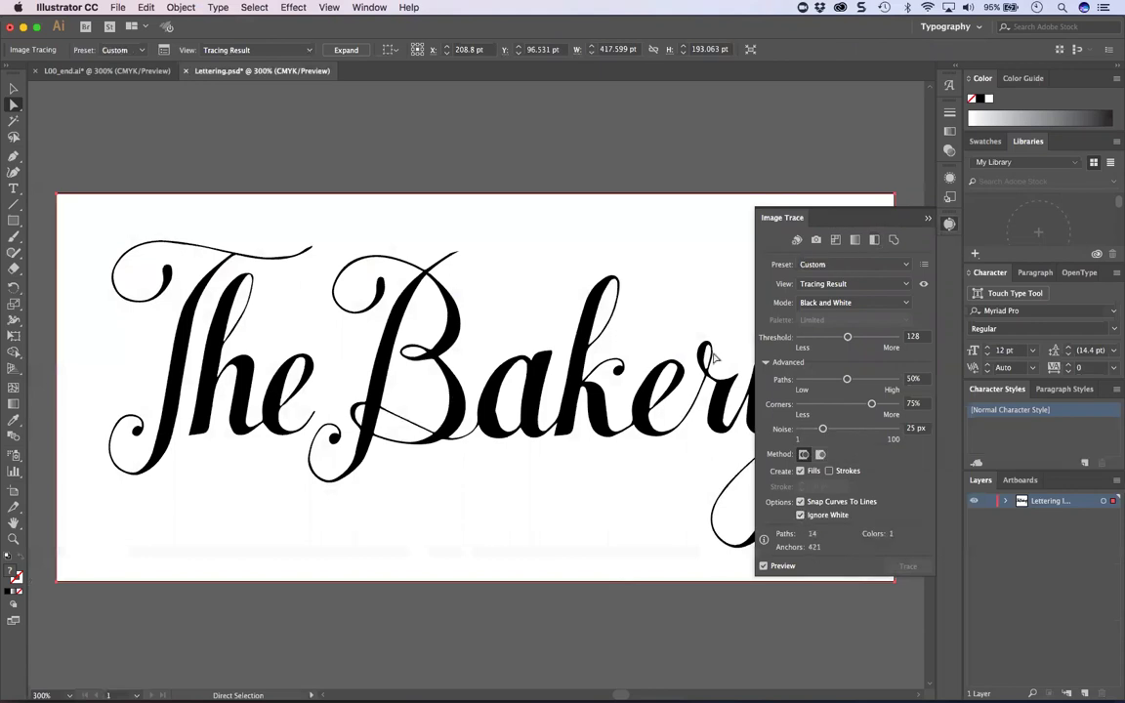
Step: Reselect the traced lettering, delete it and undo, then deselect it
{"action": "left_click", "coordinate": [180, 8]}
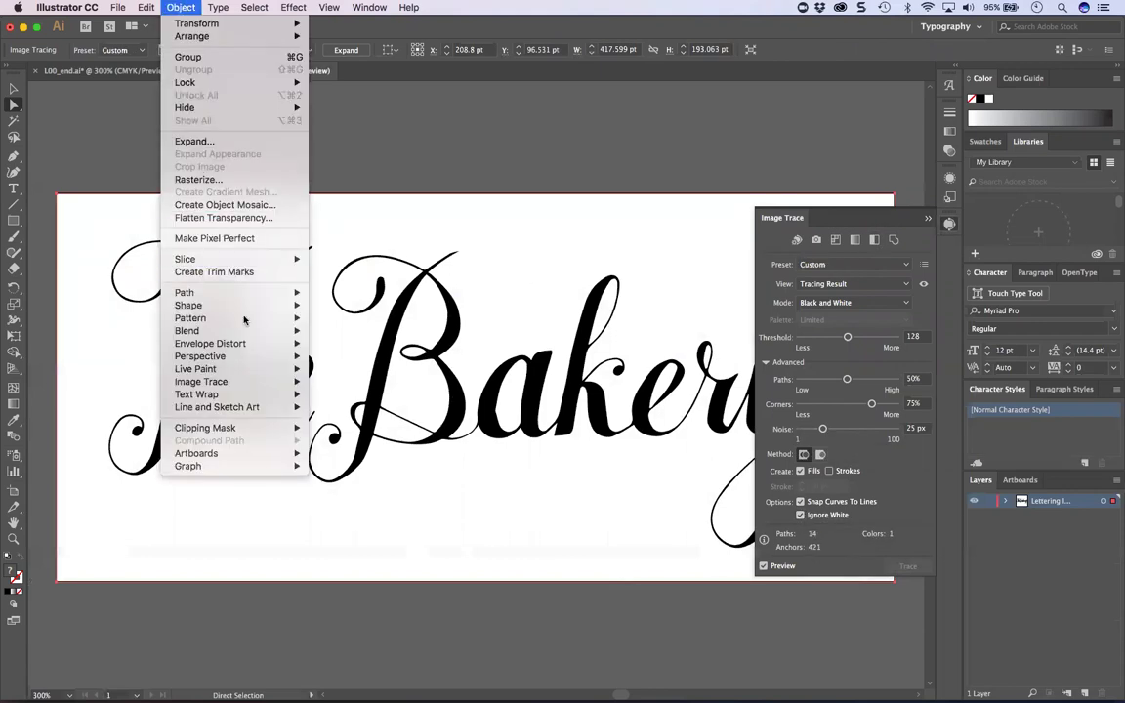
{"action": "mouse_move", "coordinate": [273, 381]}
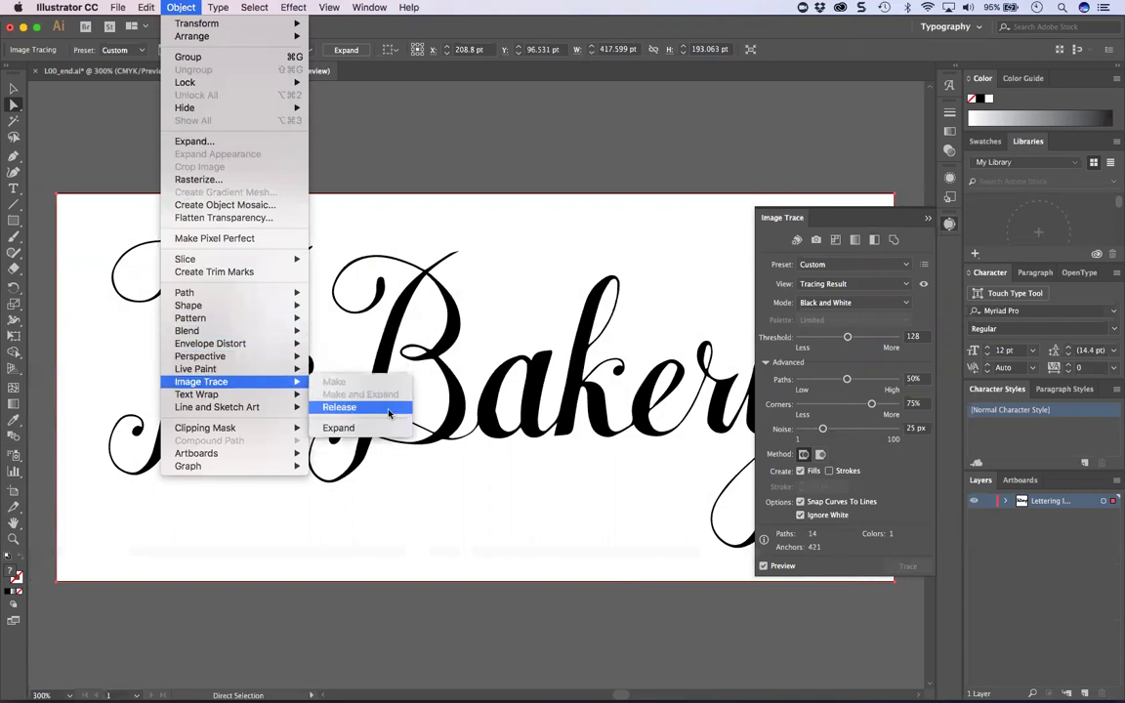
{"action": "left_click", "coordinate": [585, 546]}
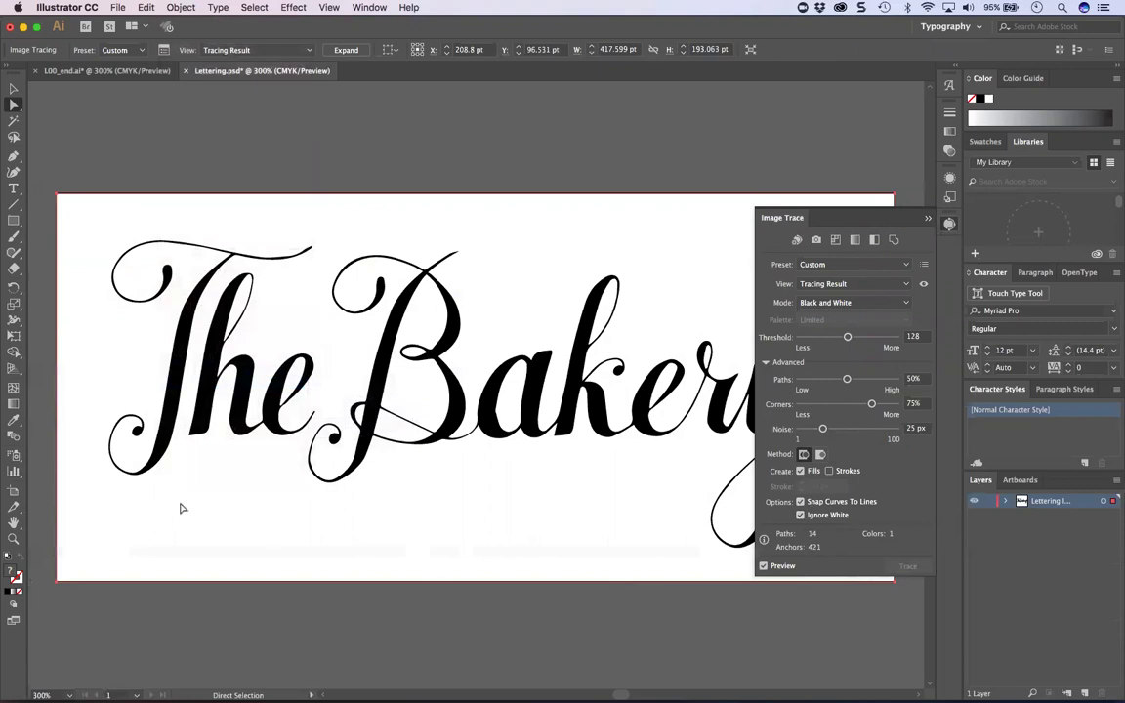
{"action": "left_click_drag", "start_coordinate": [96, 144], "coordinate": [136, 219]}
{"action": "key", "text": "Delete"}
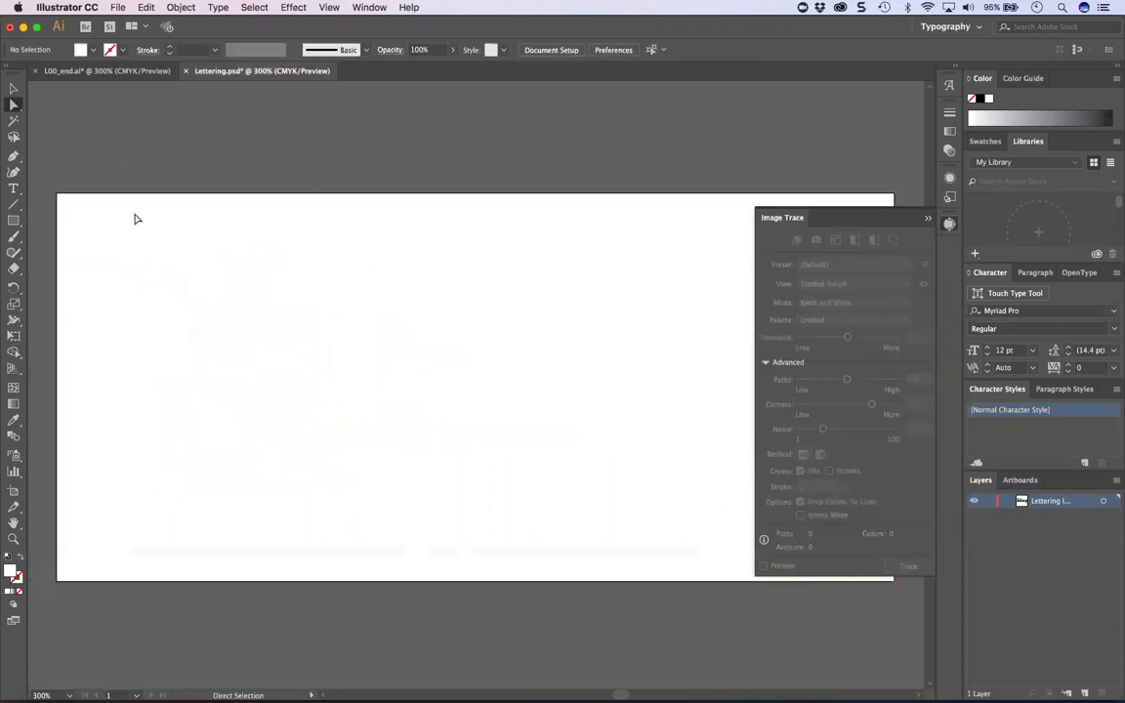
{"action": "key", "text": "super+z"}
{"action": "left_click", "coordinate": [13, 88]}
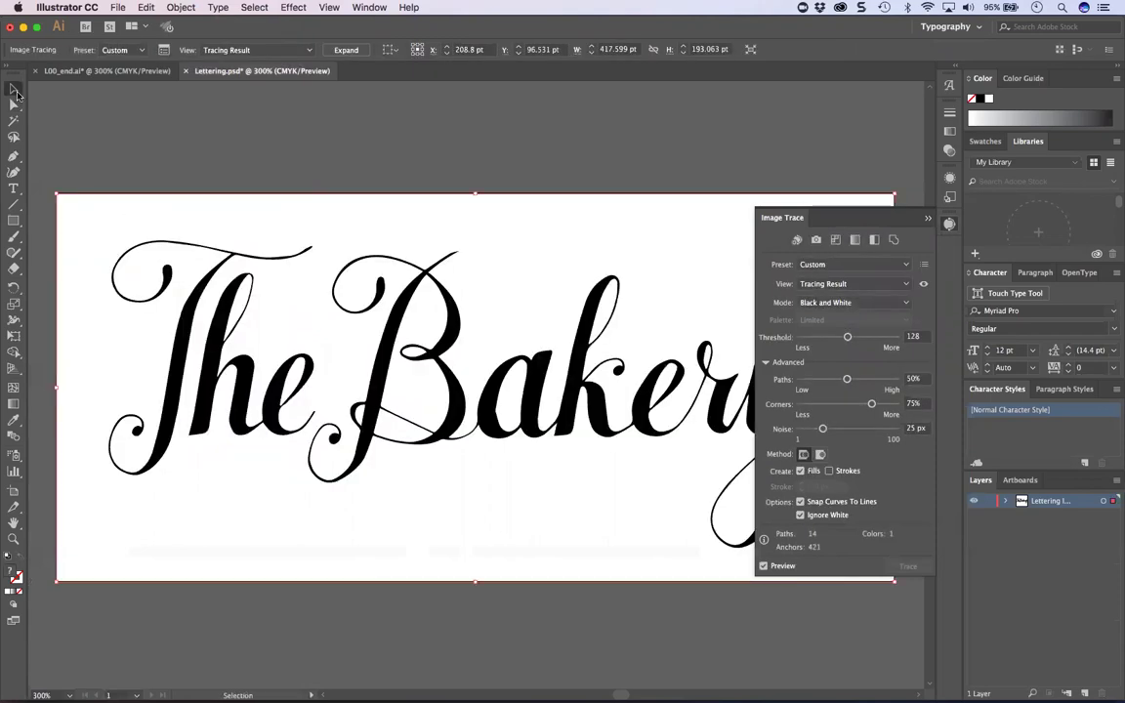
{"action": "left_click", "coordinate": [19, 107]}
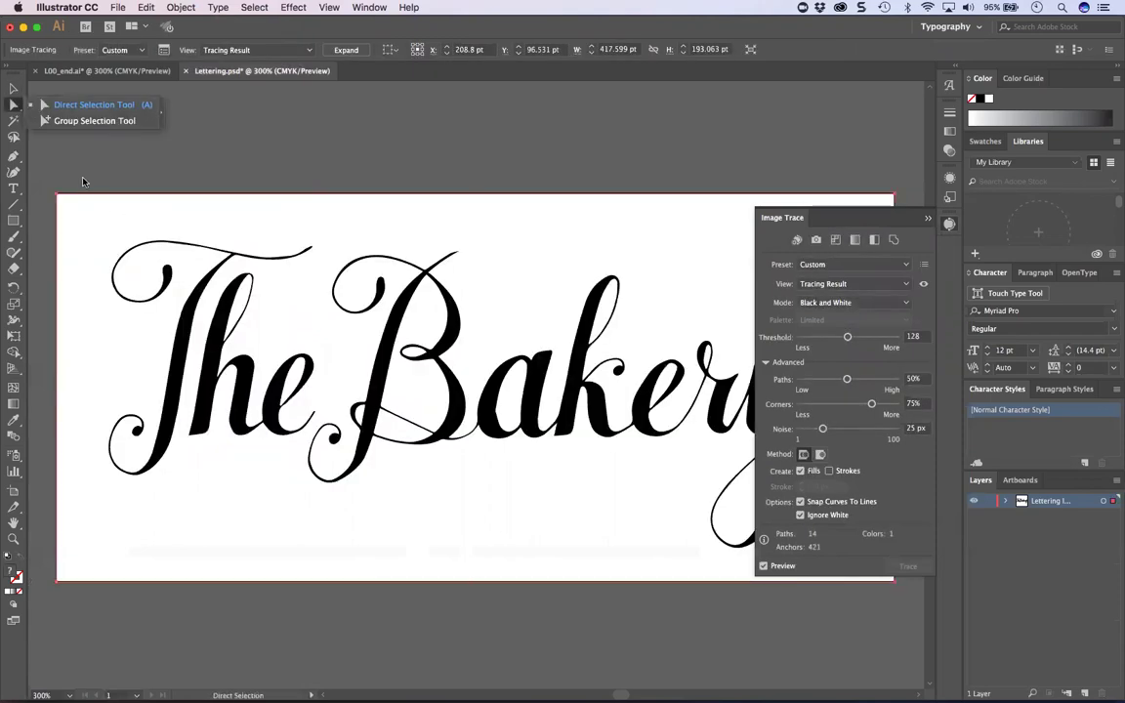
{"action": "left_click", "coordinate": [188, 348]}
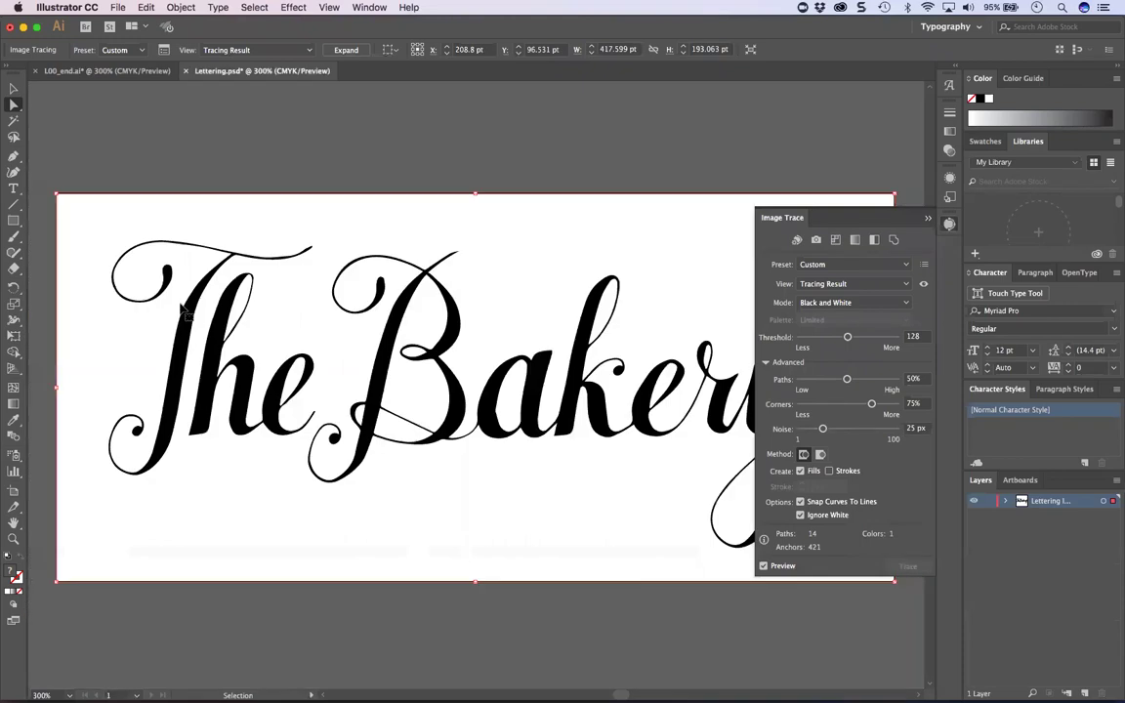
Step: Expand the Image Trace result into editable vector paths via Object > Image Trace > Expand
{"action": "left_click", "coordinate": [181, 7]}
{"action": "mouse_move", "coordinate": [212, 326]}
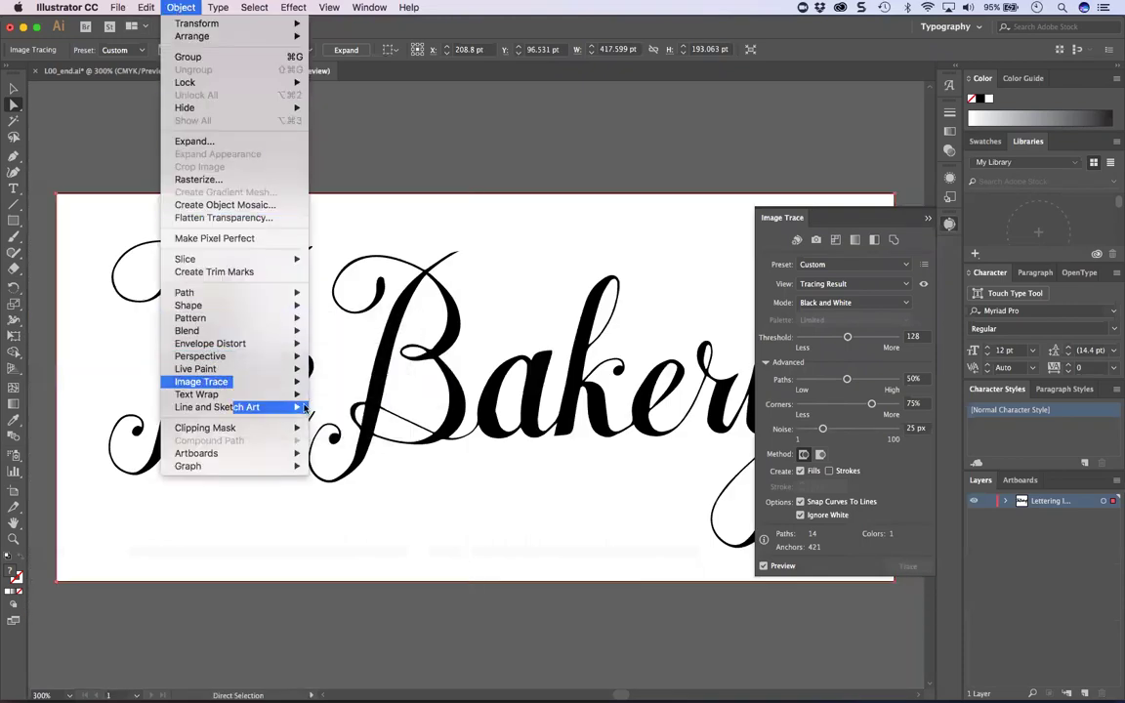
{"action": "mouse_move", "coordinate": [293, 382]}
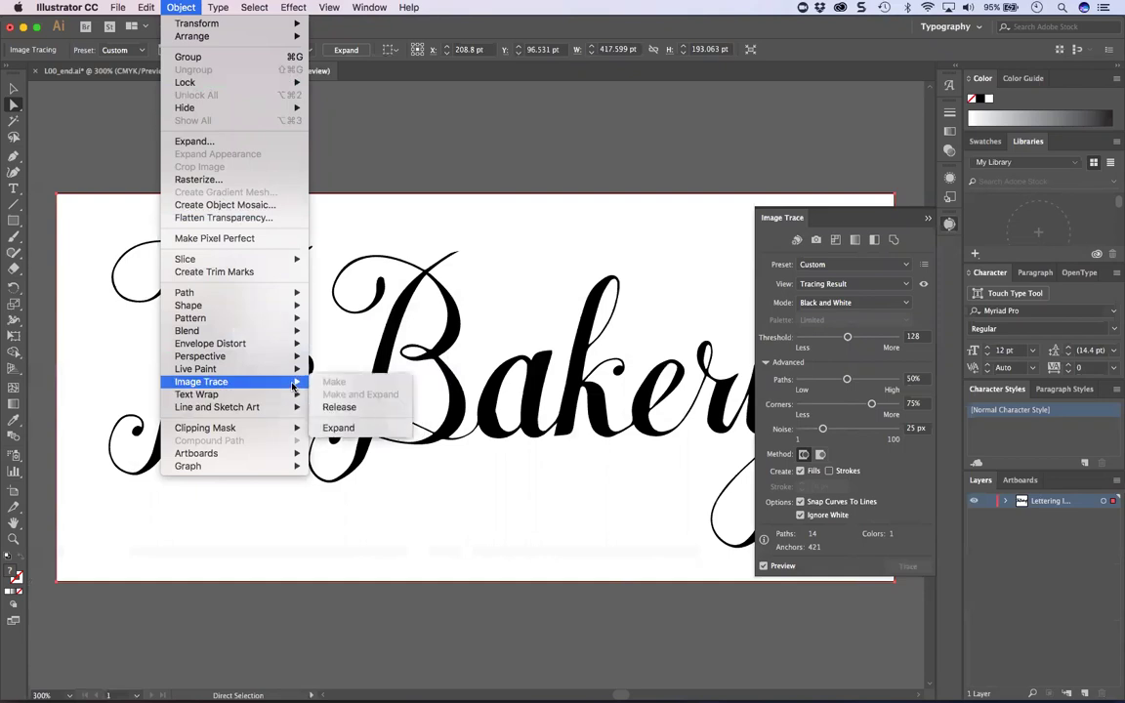
{"action": "left_click", "coordinate": [332, 429]}
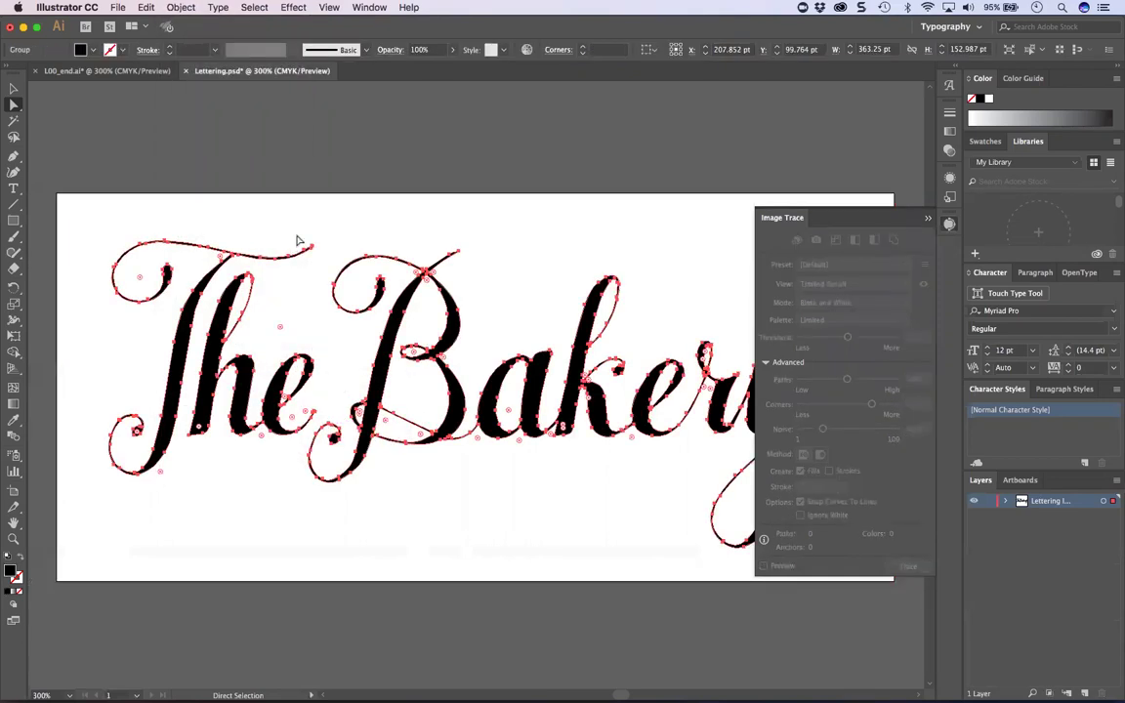
Step: Inspect the expanded lettering's paths in Outline view, then return to Preview
{"action": "left_click", "coordinate": [220, 178]}
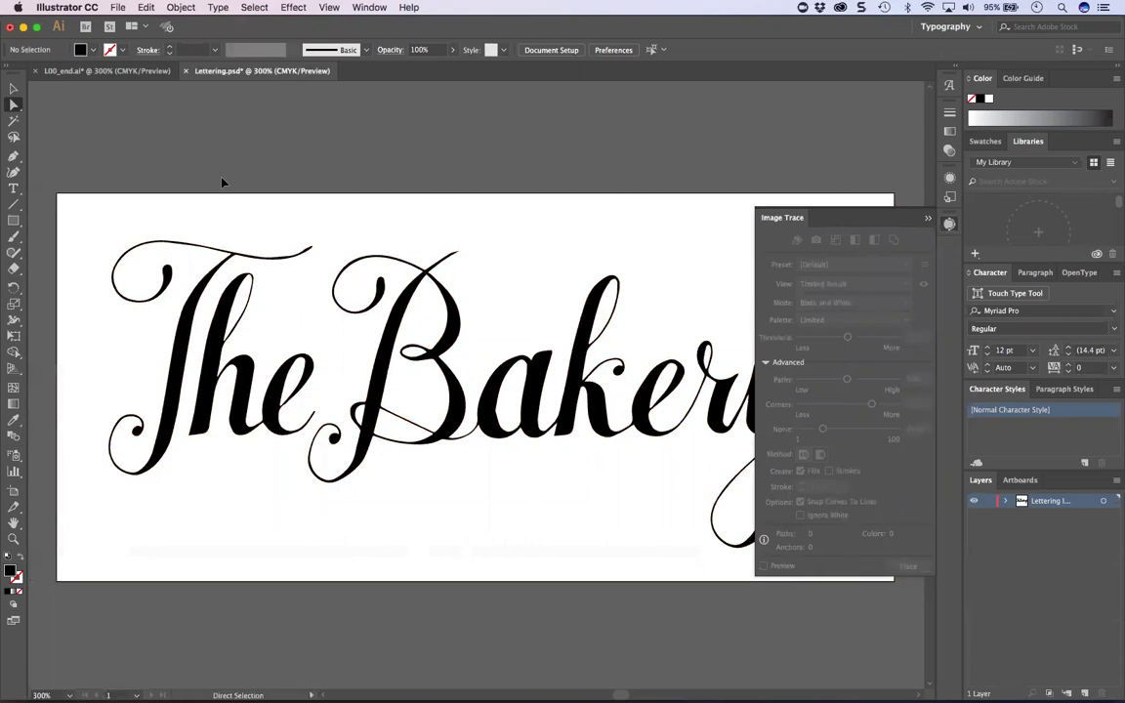
{"action": "key", "text": "ctrl+y"}
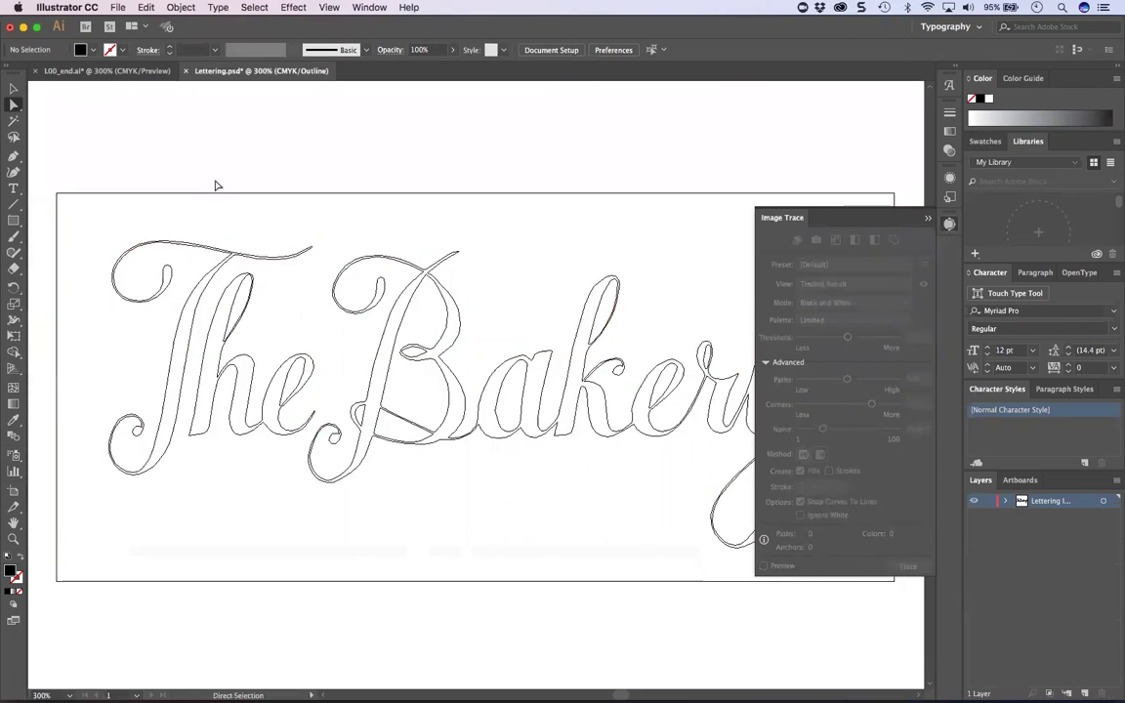
{"action": "key", "text": "a"}
{"action": "left_click_drag", "start_coordinate": [212, 164], "coordinate": [267, 197]}
{"action": "key", "text": "ctrl+y"}
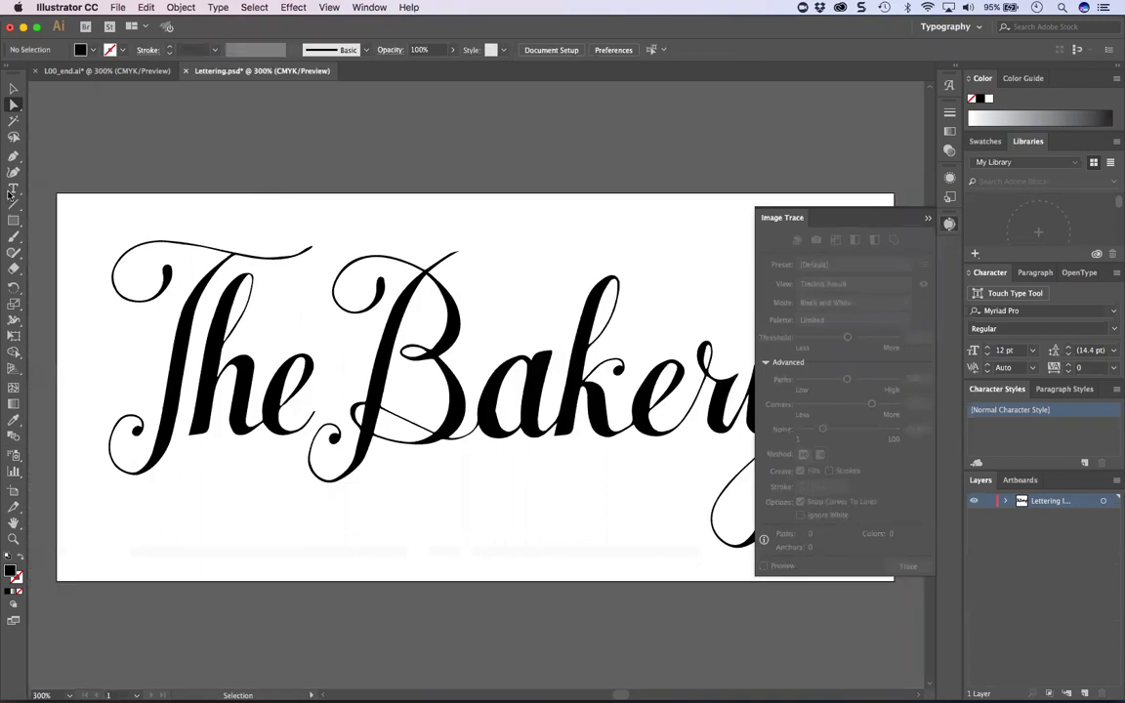
Step: Select all of the expanded lettering and copy it
{"action": "key", "text": "ctrl+a"}
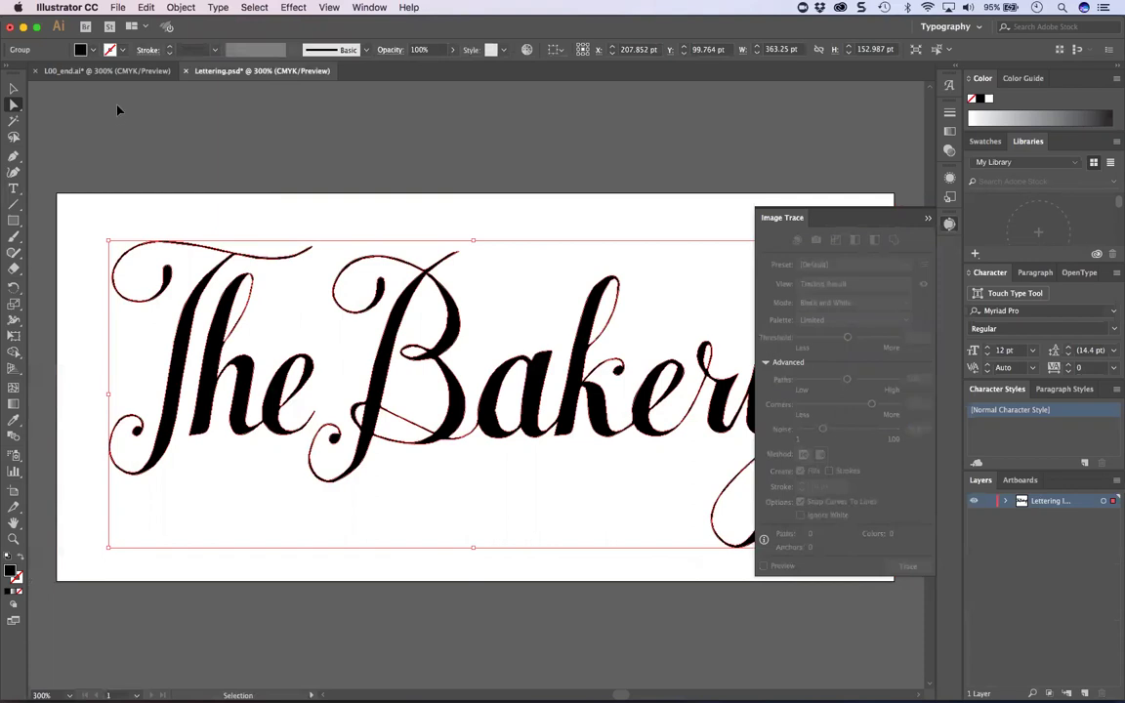
{"action": "left_click", "coordinate": [147, 7]}
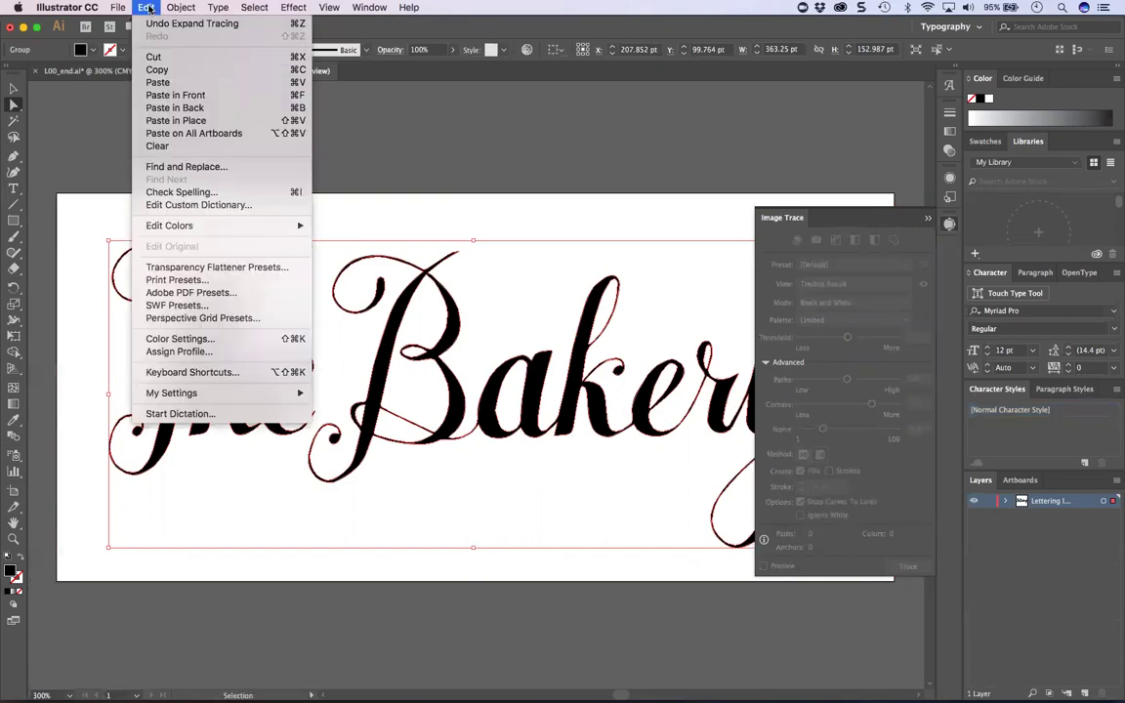
{"action": "left_click", "coordinate": [156, 23]}
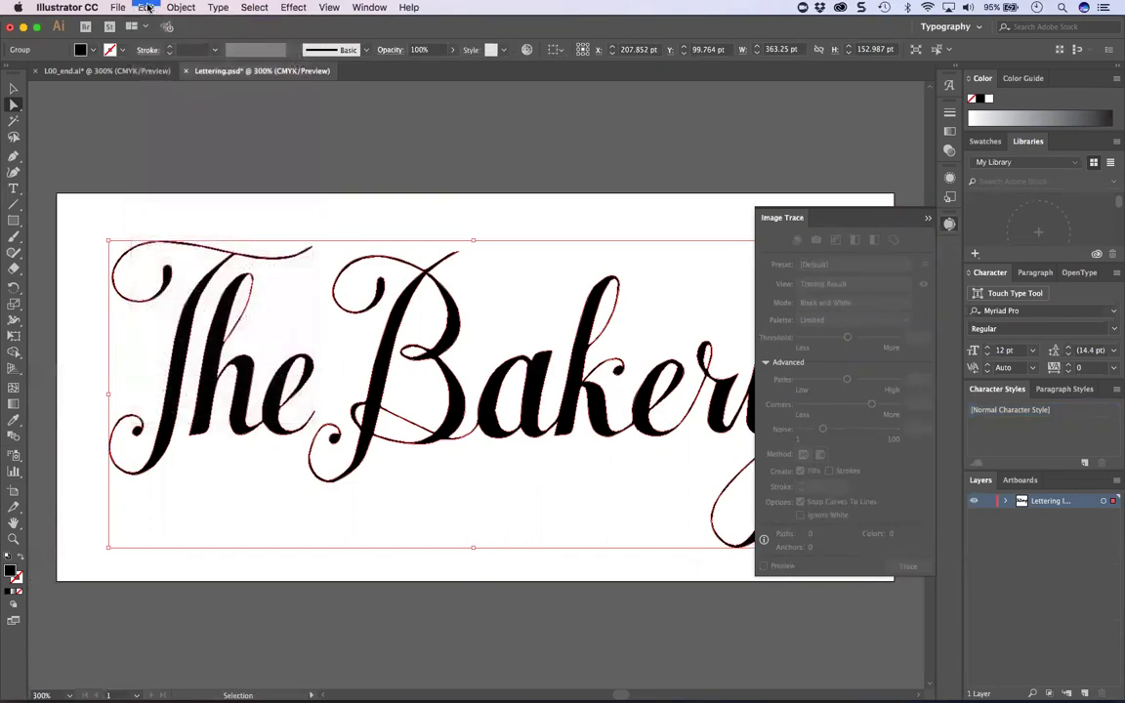
Step: Paste the traced lettering into the L00_end.ai banner, unlocking the locked layers when prompted
{"action": "left_click", "coordinate": [107, 70]}
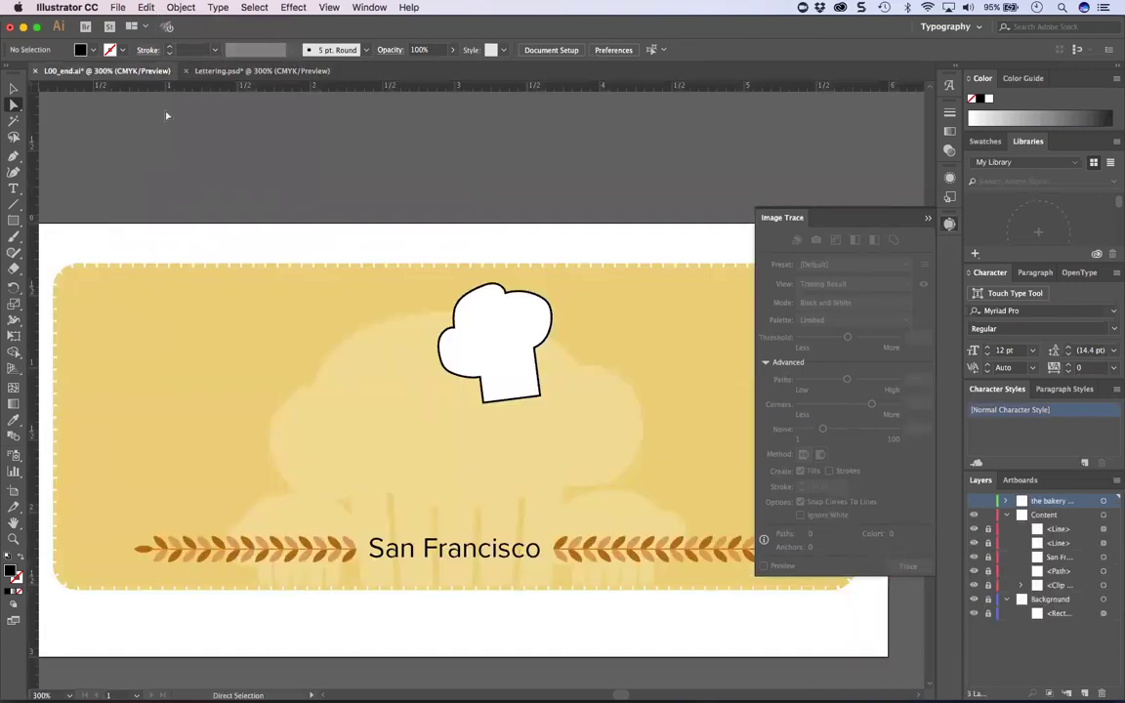
{"action": "key", "text": "super+v"}
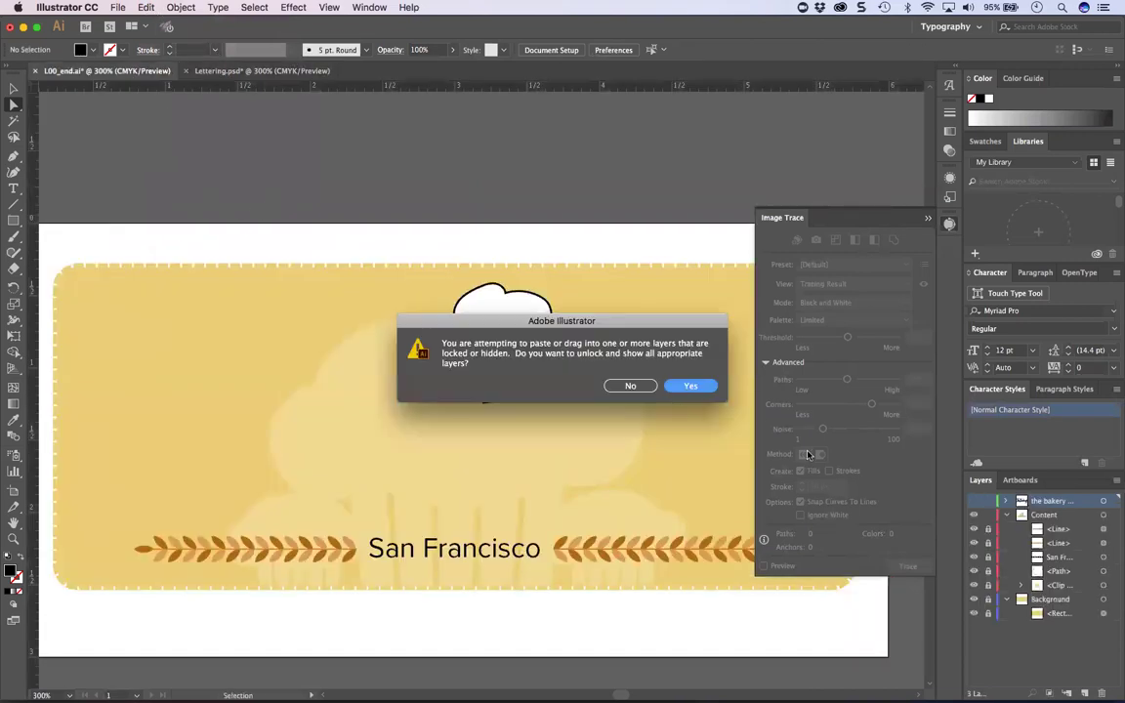
{"action": "left_click", "coordinate": [704, 387]}
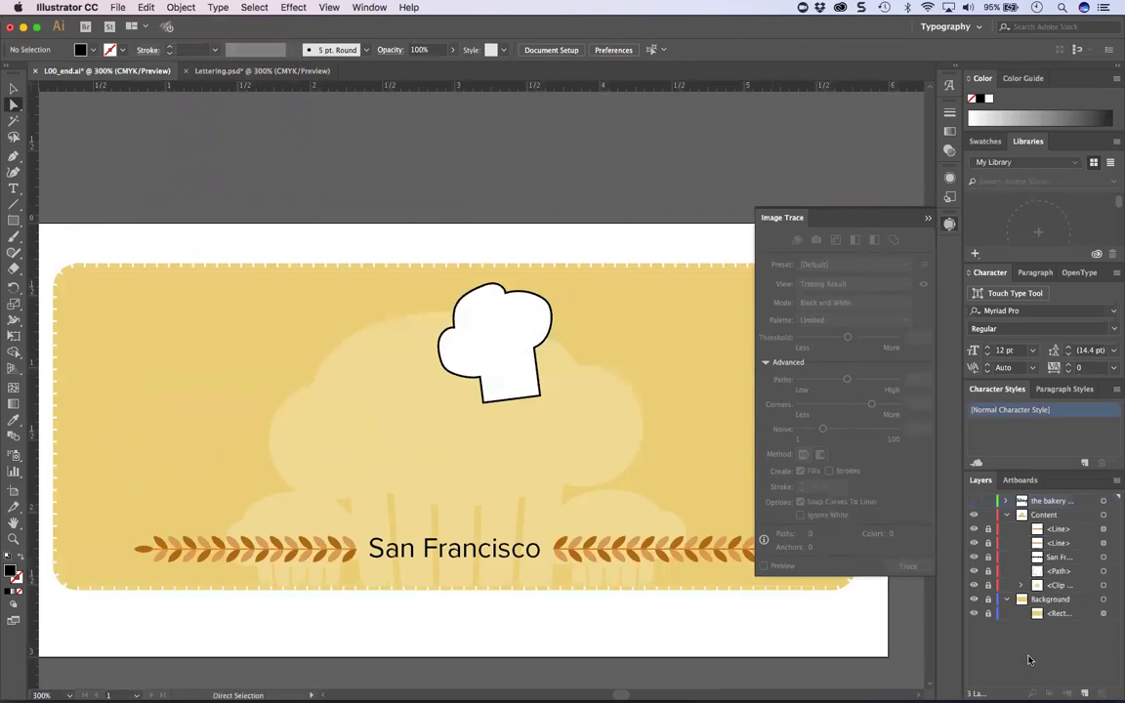
{"action": "key", "text": "v"}
{"action": "key", "text": "super+v"}
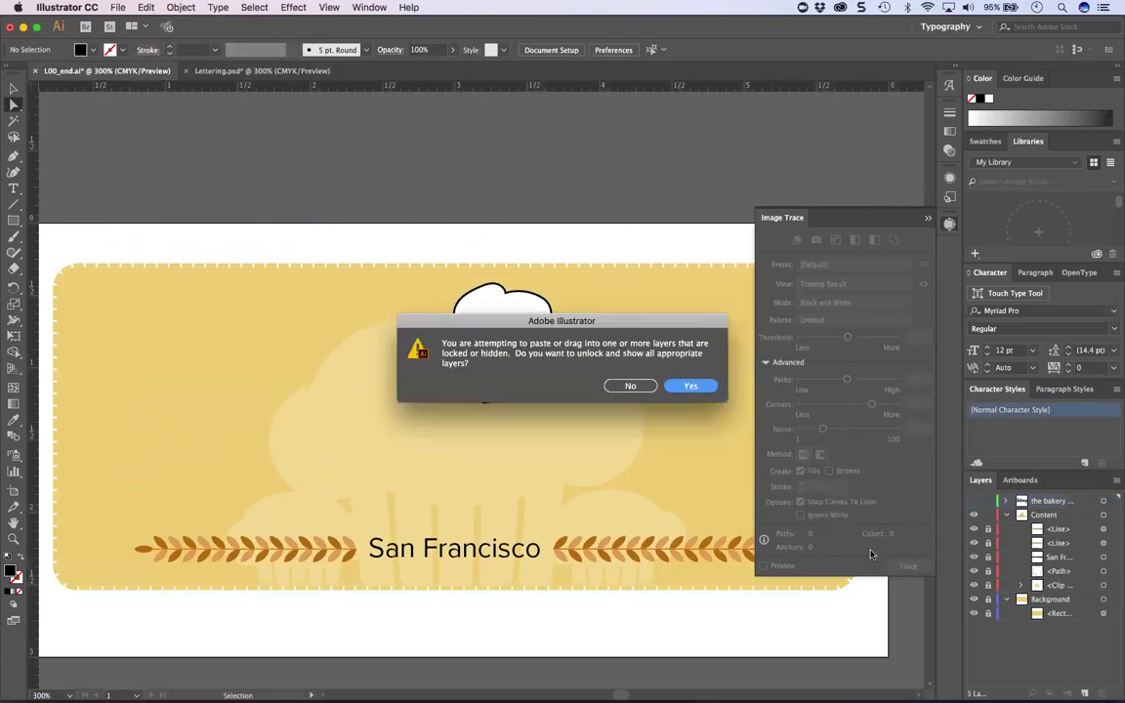
{"action": "left_click", "coordinate": [690, 386]}
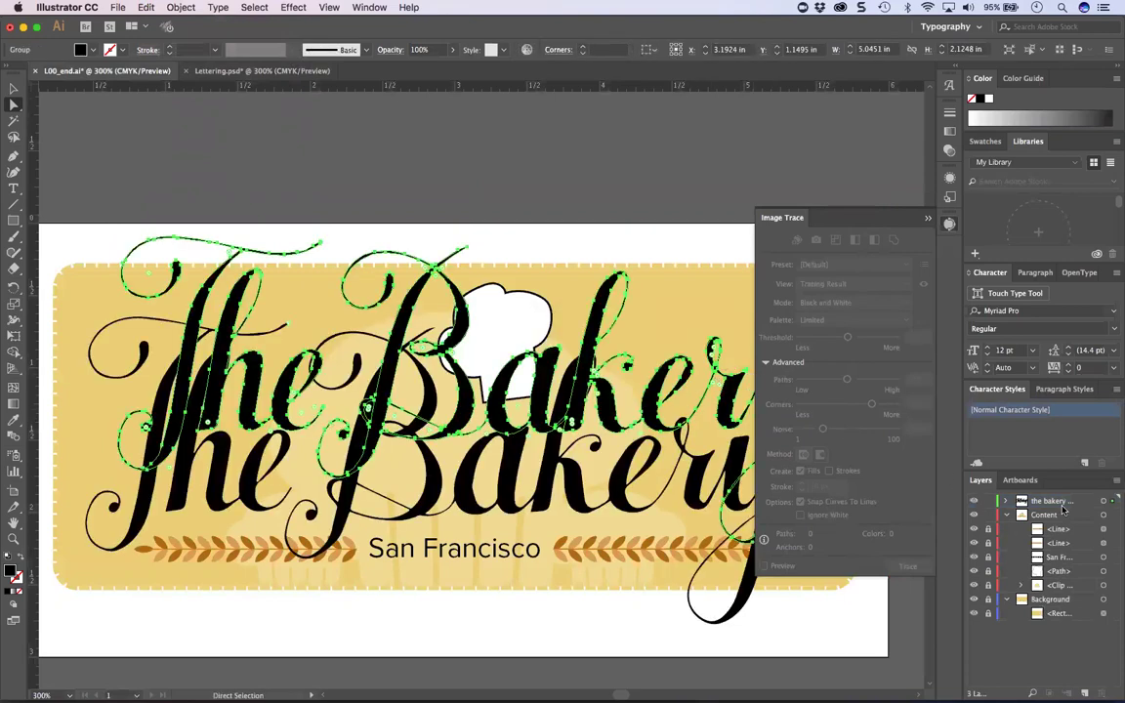
Step: Delete the original lettering from the badge, keeping only the traced 'The Bakery' copy
{"action": "key", "text": "v"}
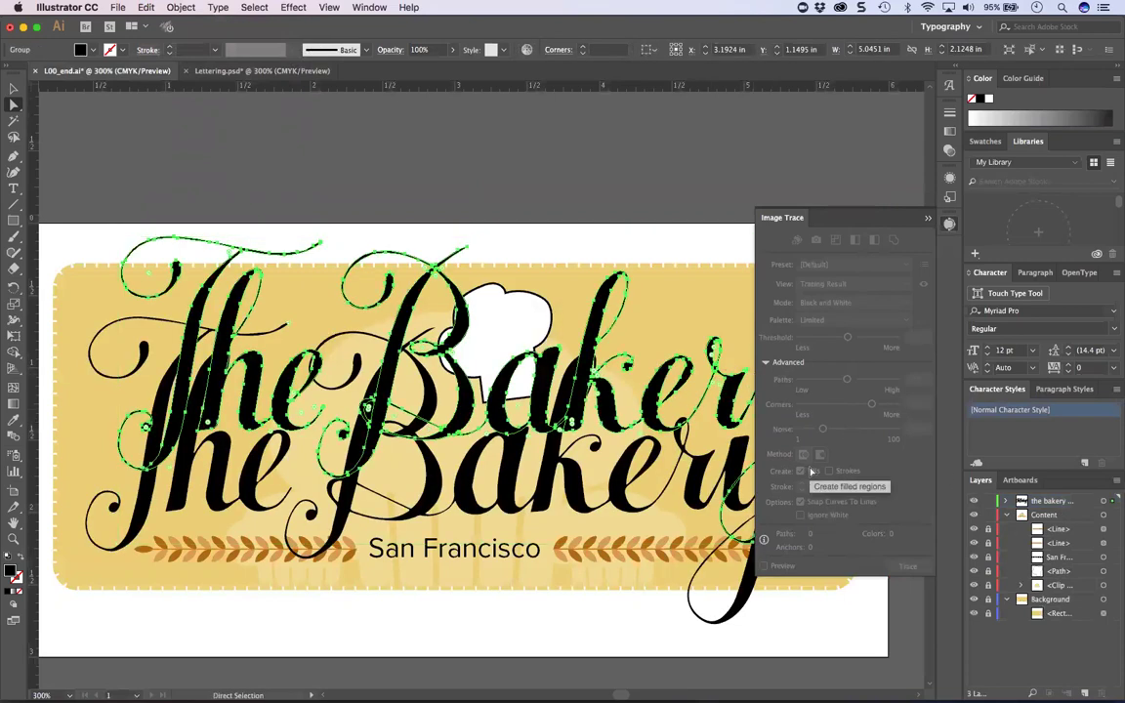
{"action": "key", "text": "Delete"}
{"action": "key", "text": "a"}
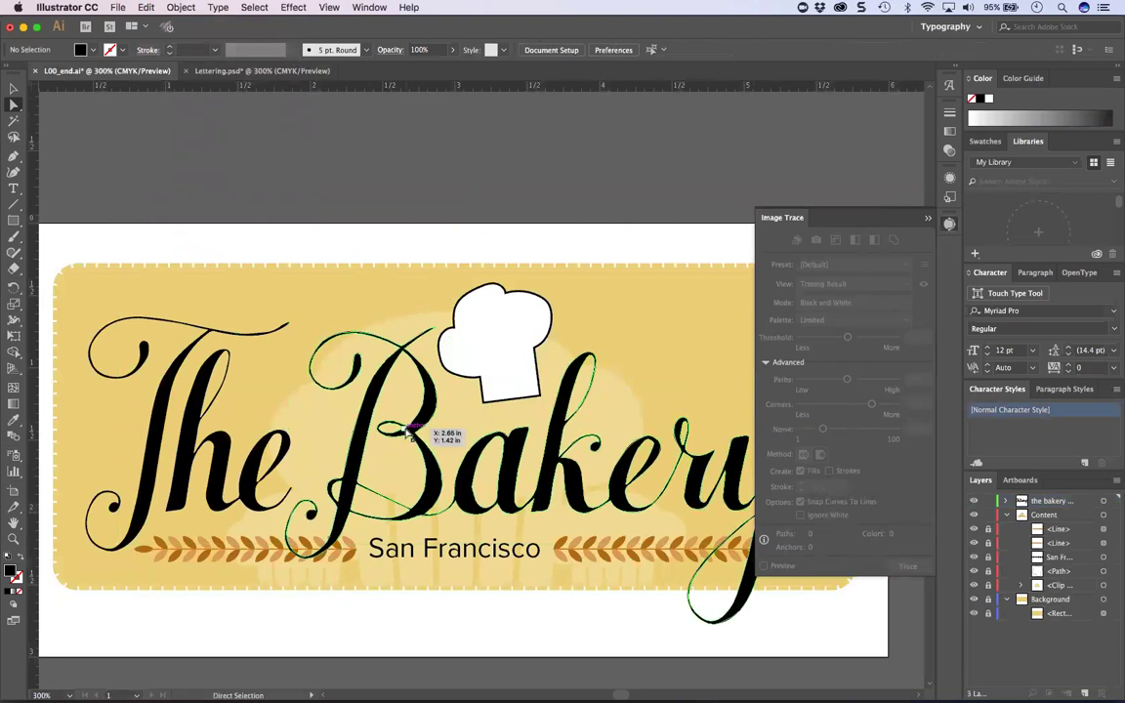
{"action": "left_click", "coordinate": [389, 429]}
{"action": "left_click", "coordinate": [14, 90]}
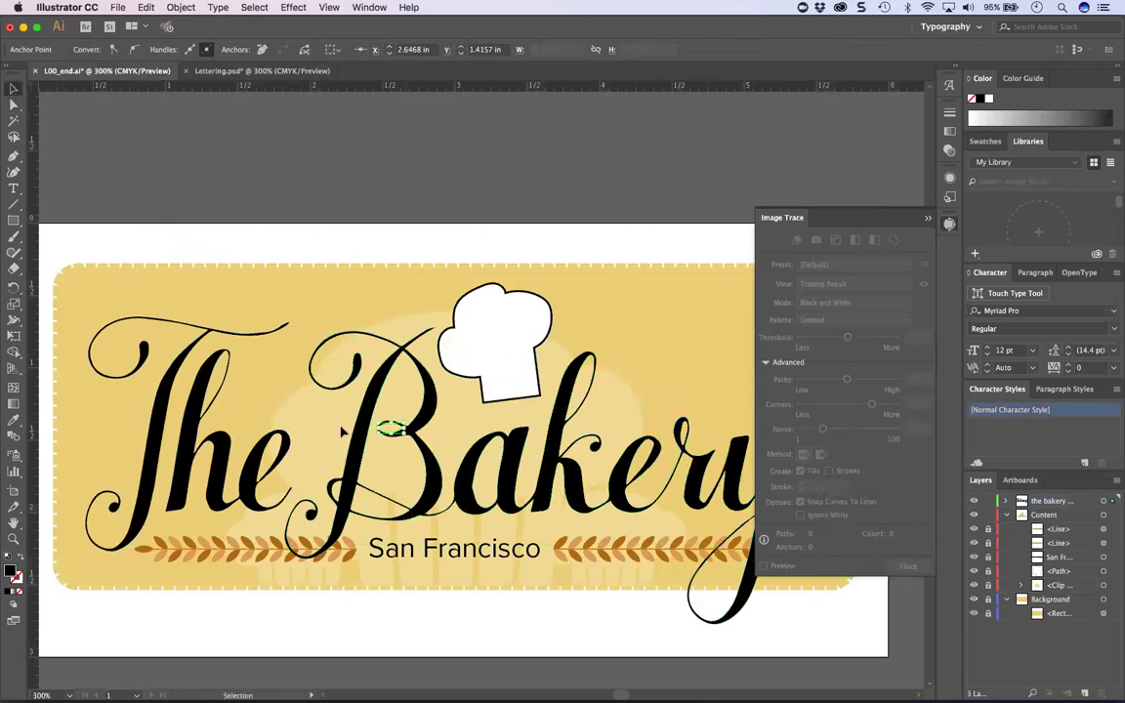
{"action": "left_click", "coordinate": [354, 172]}
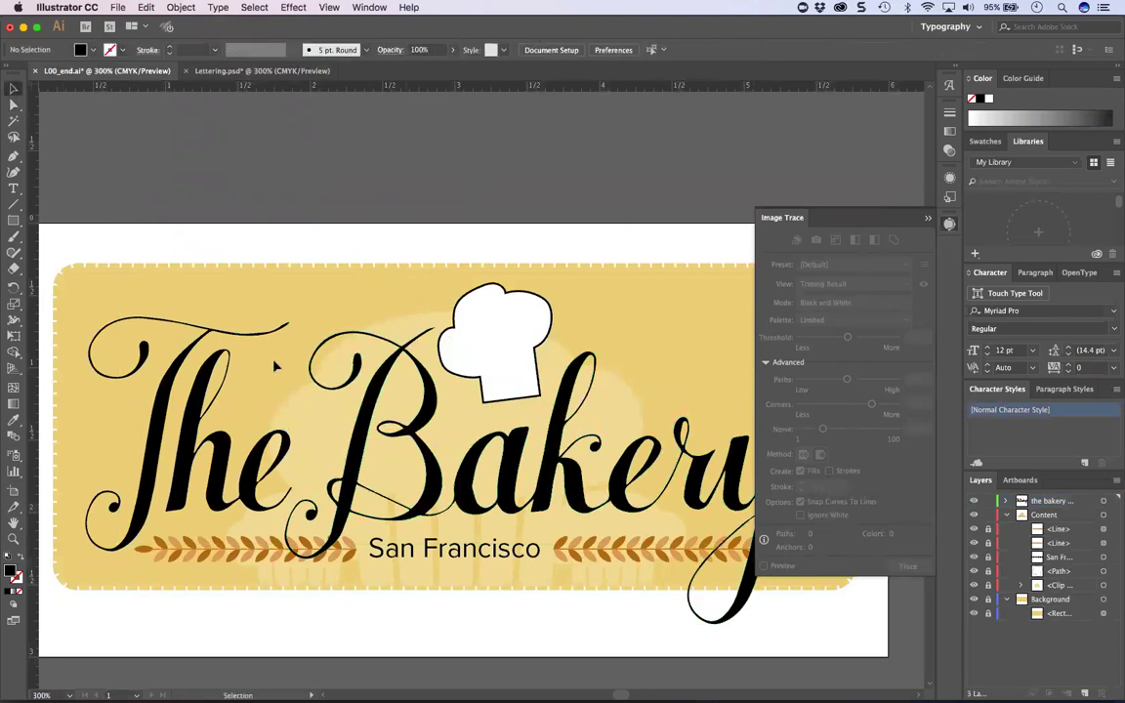
{"action": "left_click", "coordinate": [192, 379]}
{"action": "key", "text": "Delete"}
{"action": "key", "text": "a"}
{"action": "key", "text": "super+z"}
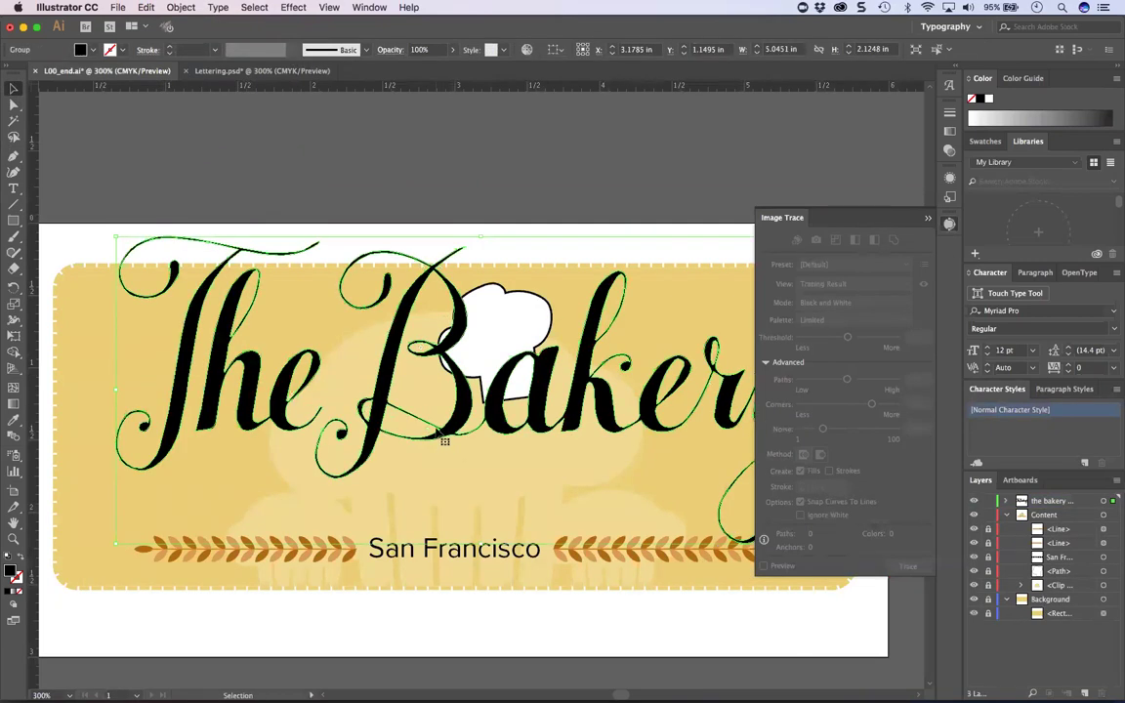
Step: Nudge the lettering group down to Y 1.7051 in, beneath the chef hat
{"action": "left_click", "coordinate": [444, 441]}
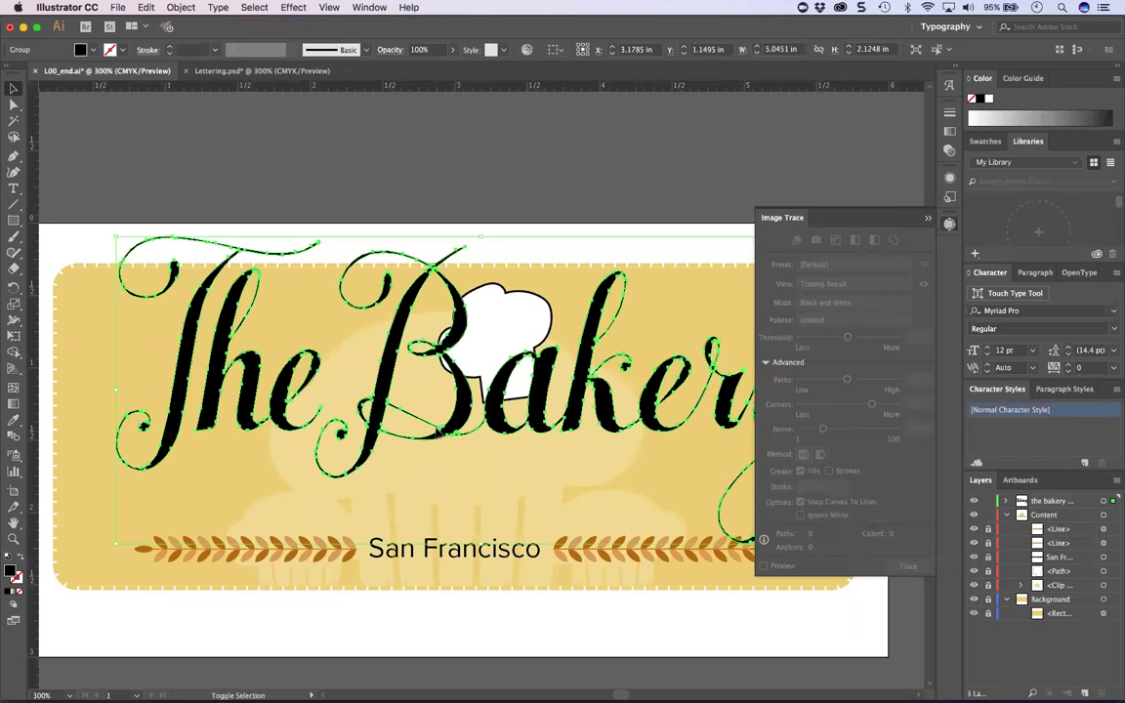
{"action": "key", "text": "shift+Down"}
{"action": "key", "text": "shift+Down"}
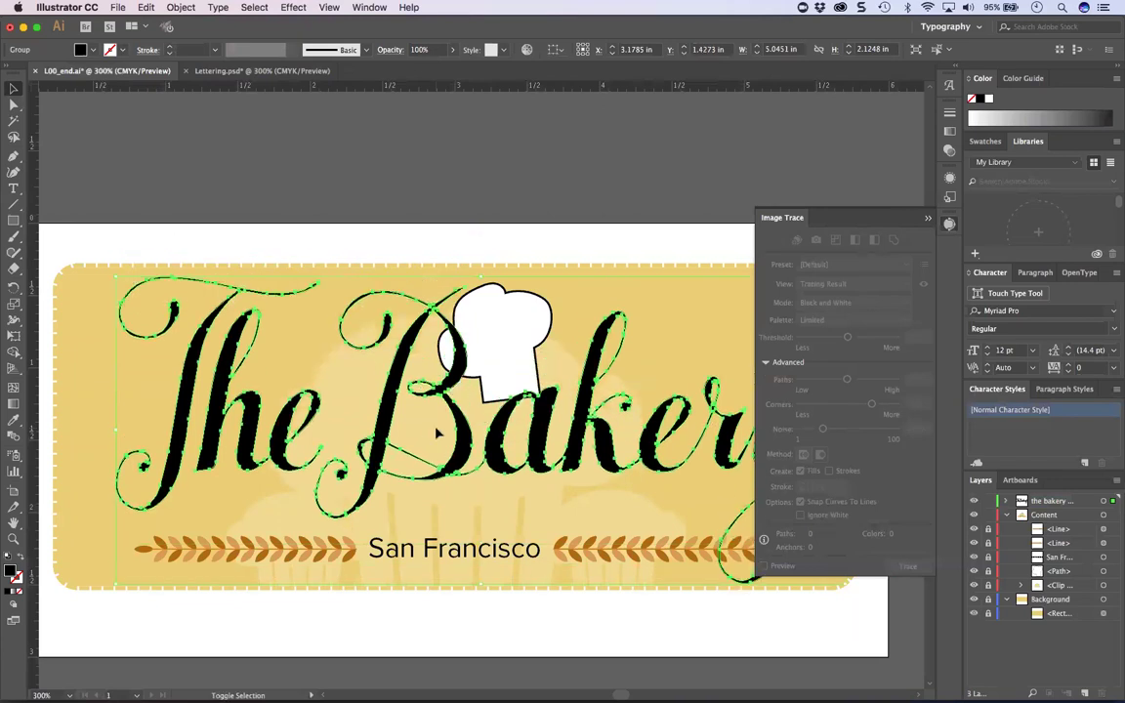
{"action": "key", "text": "shift+Down"}
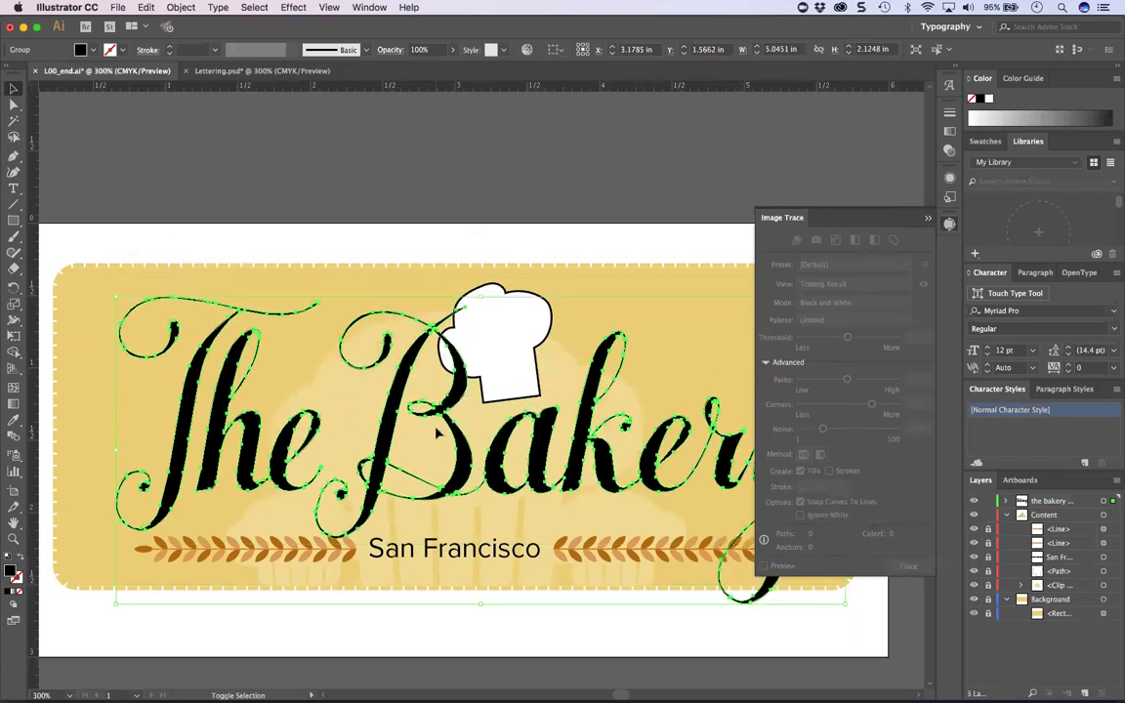
{"action": "key", "text": "shift+Down"}
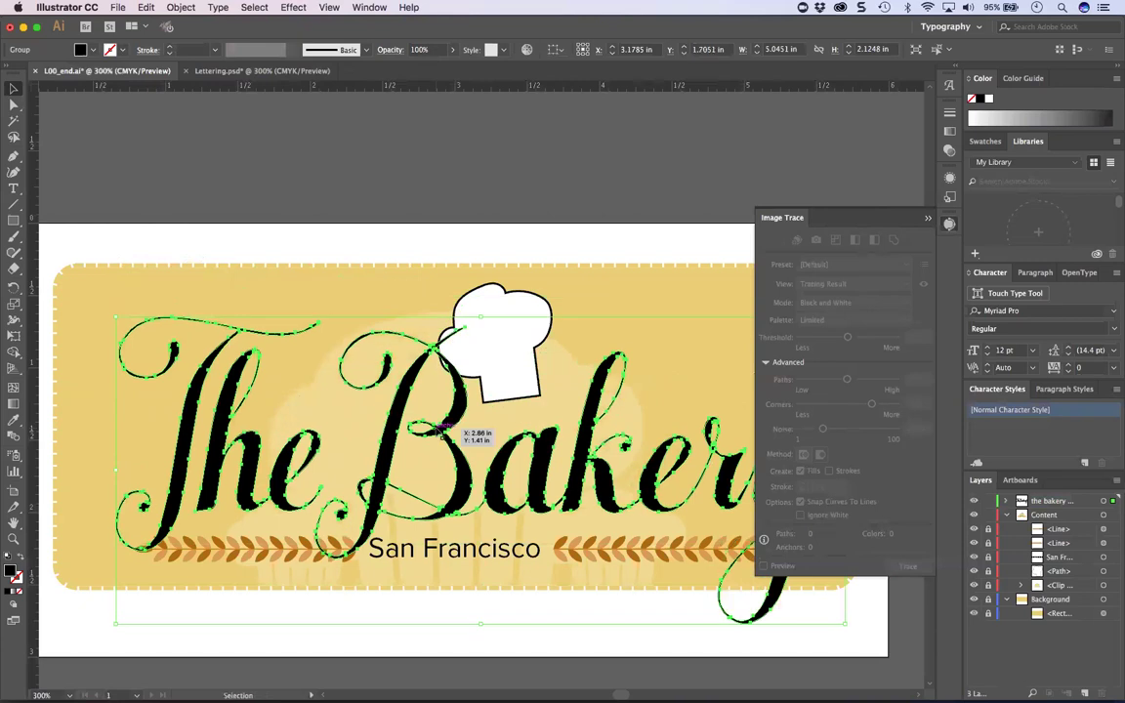
Step: Close the Image Trace panel and zoom out and back in on the badge
{"action": "left_click", "coordinate": [927, 217]}
{"action": "key", "text": "a"}
{"action": "key", "text": "super+minus"}
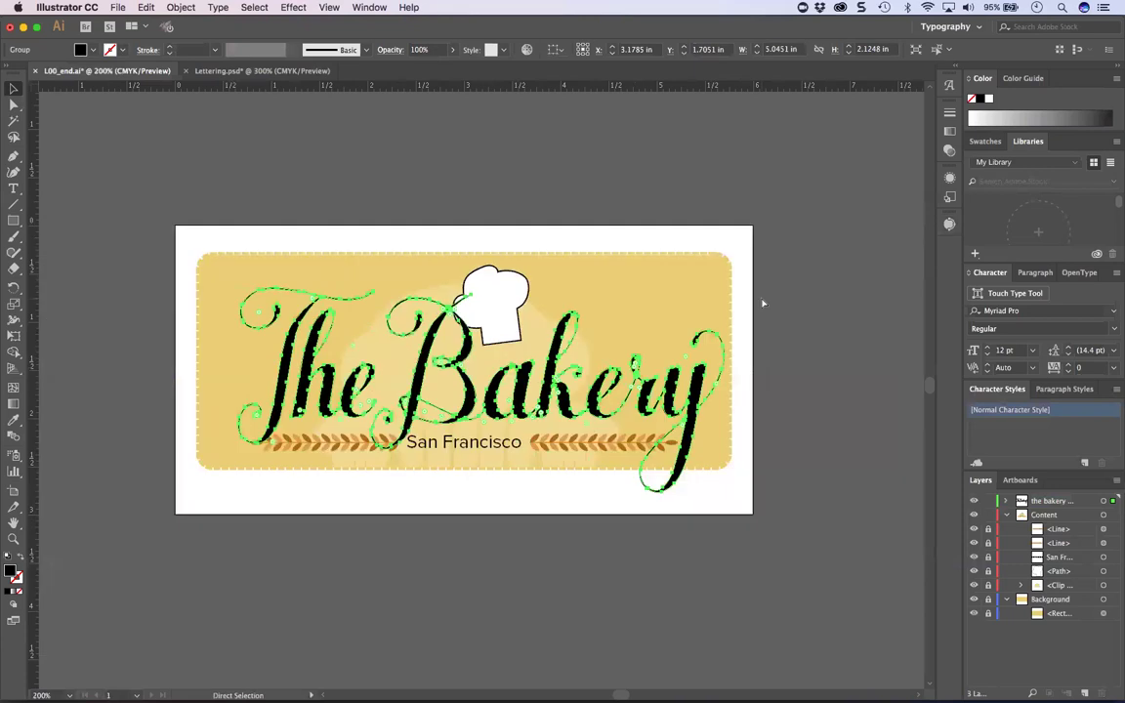
{"action": "key", "text": "super+equal"}
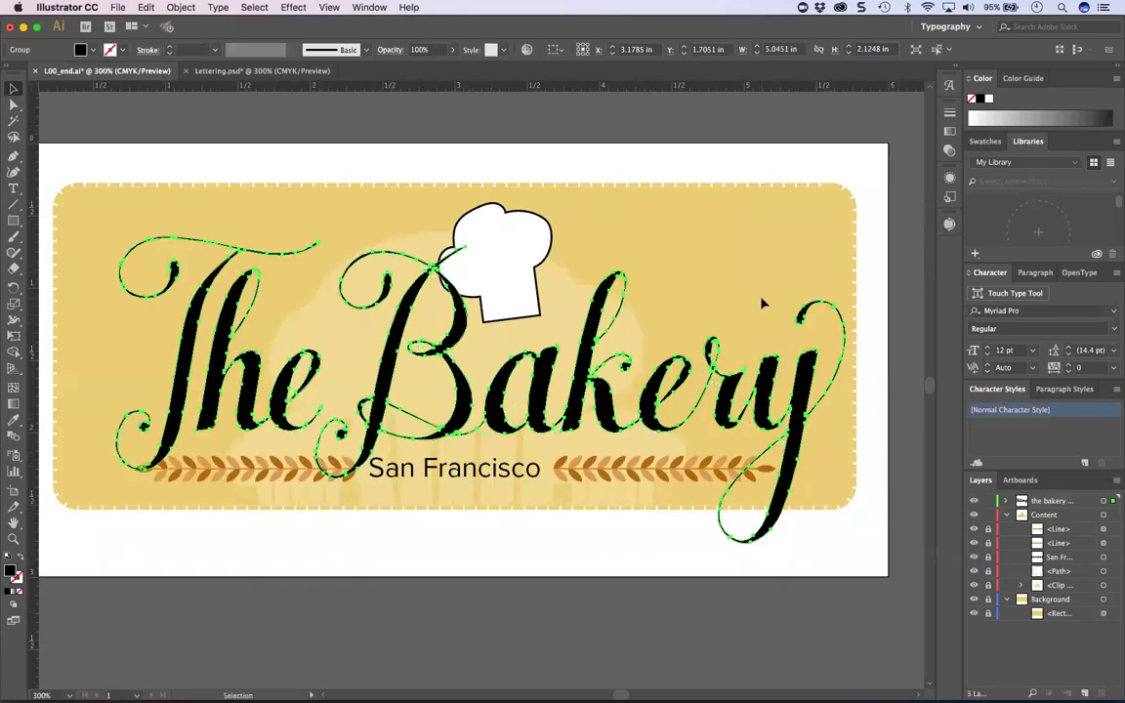
Step: Nudge the lettering left to X 3.0118 in, centred on the badge
{"action": "left_click_drag", "start_coordinate": [646, 203], "coordinate": [678, 251]}
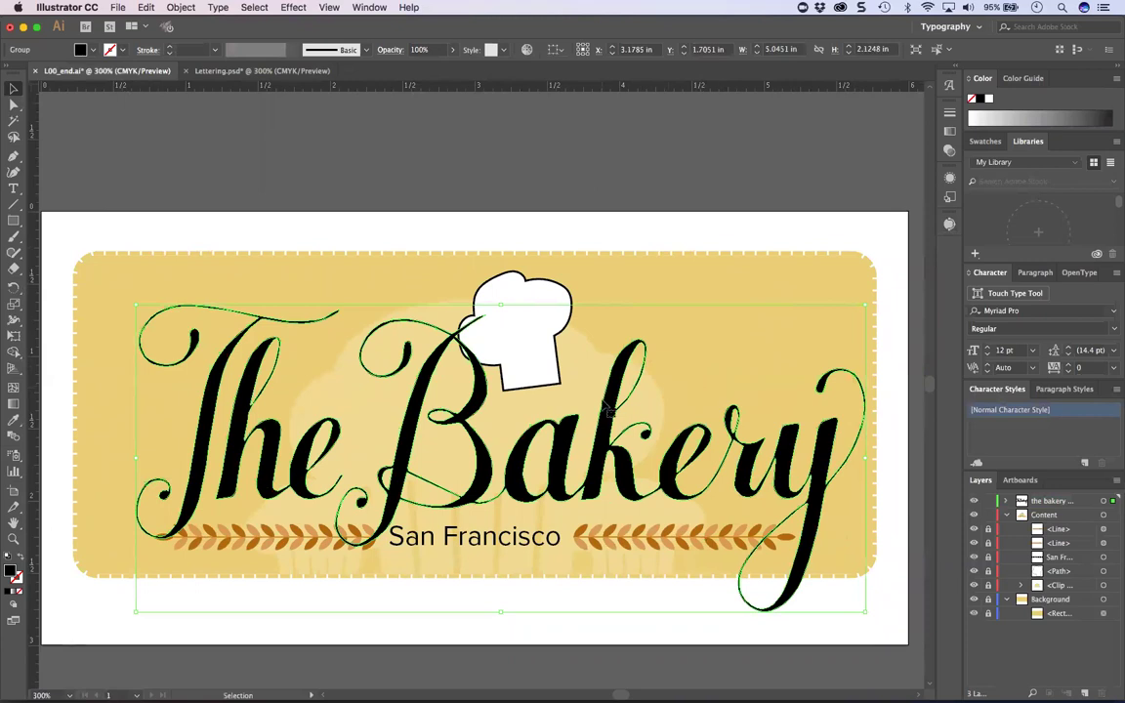
{"action": "key", "text": "Left"}
{"action": "key", "text": "Left"}
{"action": "key", "text": "Left"}
{"action": "key", "text": "Left"}
{"action": "key", "text": "Left"}
{"action": "key", "text": "Left"}
{"action": "key", "text": "Left"}
{"action": "key", "text": "Left"}
{"action": "key", "text": "Left"}
{"action": "key", "text": "Left"}
{"action": "key", "text": "Left"}
{"action": "key", "text": "Left"}
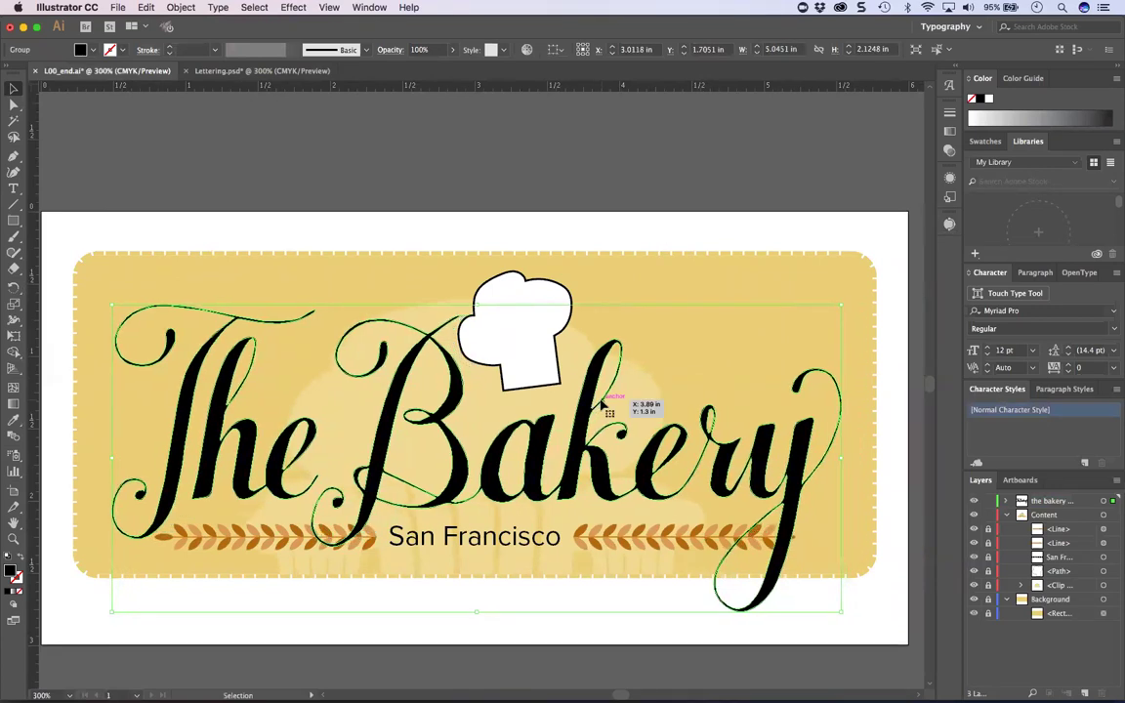
{"action": "key", "text": "Left"}
{"action": "key", "text": "Left"}
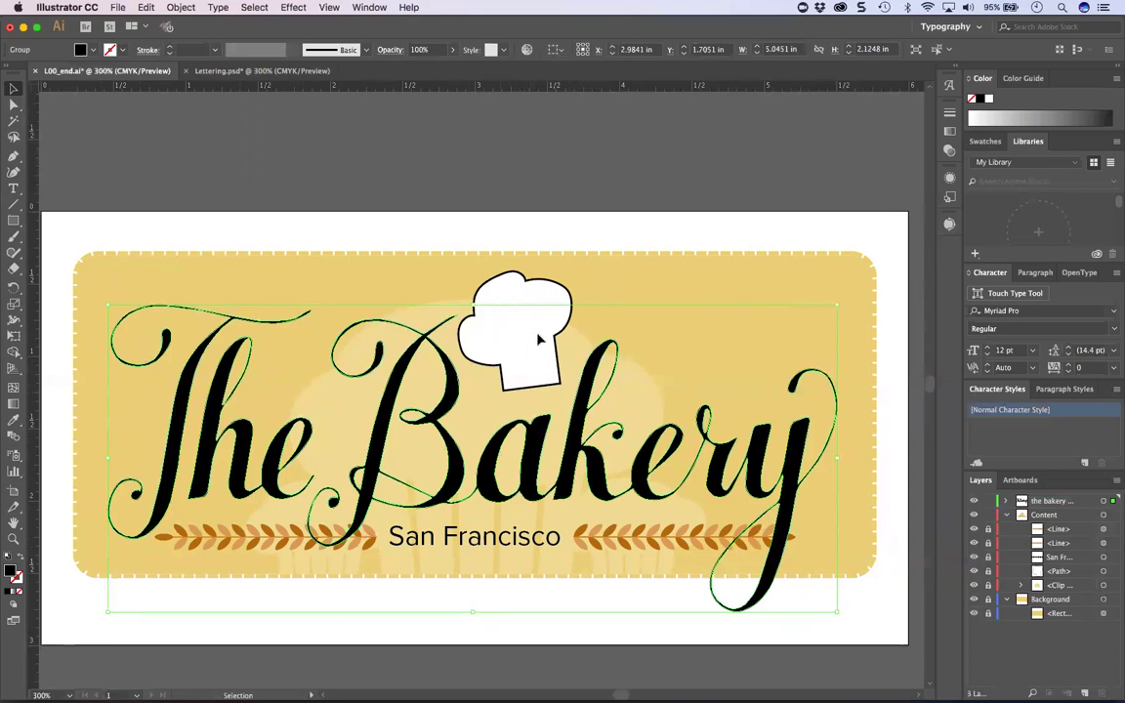
Step: Fine-tune the lettering to X 2.9841 in, Y 1.6912 in, comparing placements with undo/redo
{"action": "key", "text": "Up"}
{"action": "key", "text": "Up"}
{"action": "key", "text": "Up"}
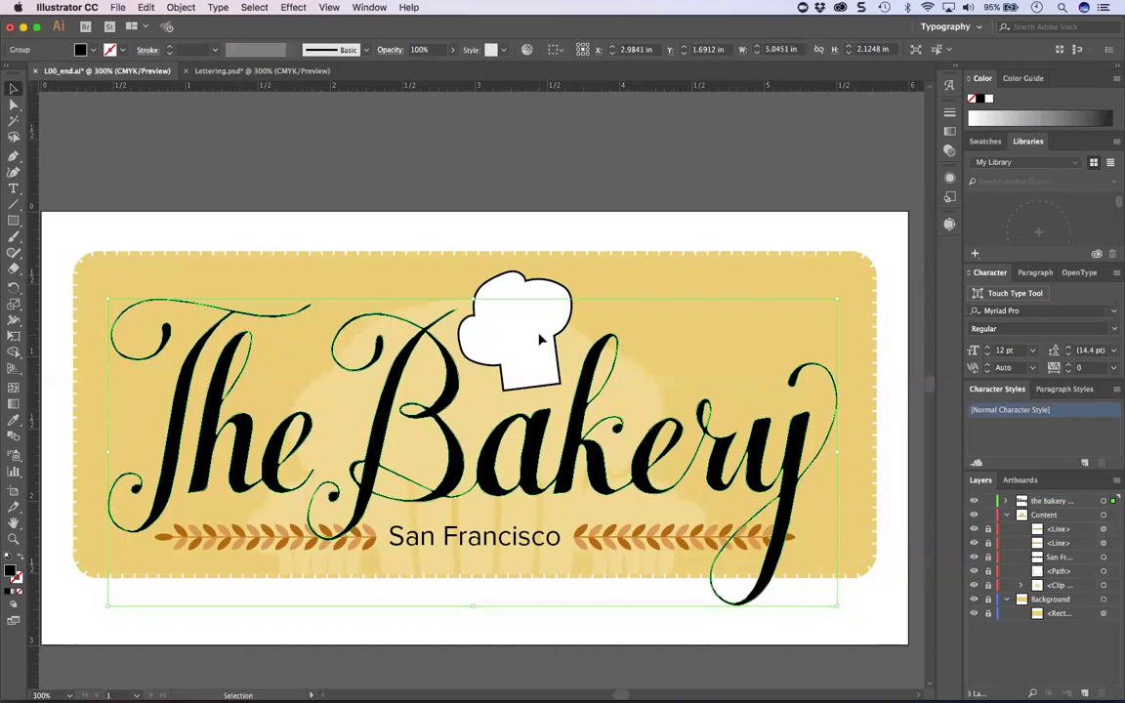
{"action": "key", "text": "Up"}
{"action": "key", "text": "Up"}
{"action": "key", "text": "Up"}
{"action": "key", "text": "Up"}
{"action": "key", "text": "Up"}
{"action": "key", "text": "Up"}
{"action": "key", "text": "Up"}
{"action": "key", "text": "Up"}
{"action": "key", "text": "Up"}
{"action": "key", "text": "Up"}
{"action": "key", "text": "Up"}
{"action": "key", "text": "Up"}
{"action": "key", "text": "Up"}
{"action": "key", "text": "Down"}
{"action": "key", "text": "Down"}
{"action": "key", "text": "Down"}
{"action": "key", "text": "Down"}
{"action": "key", "text": "Down"}
{"action": "key", "text": "Down"}
{"action": "key", "text": "Down"}
{"action": "key", "text": "Down"}
{"action": "key", "text": "Down"}
{"action": "key", "text": "Down"}
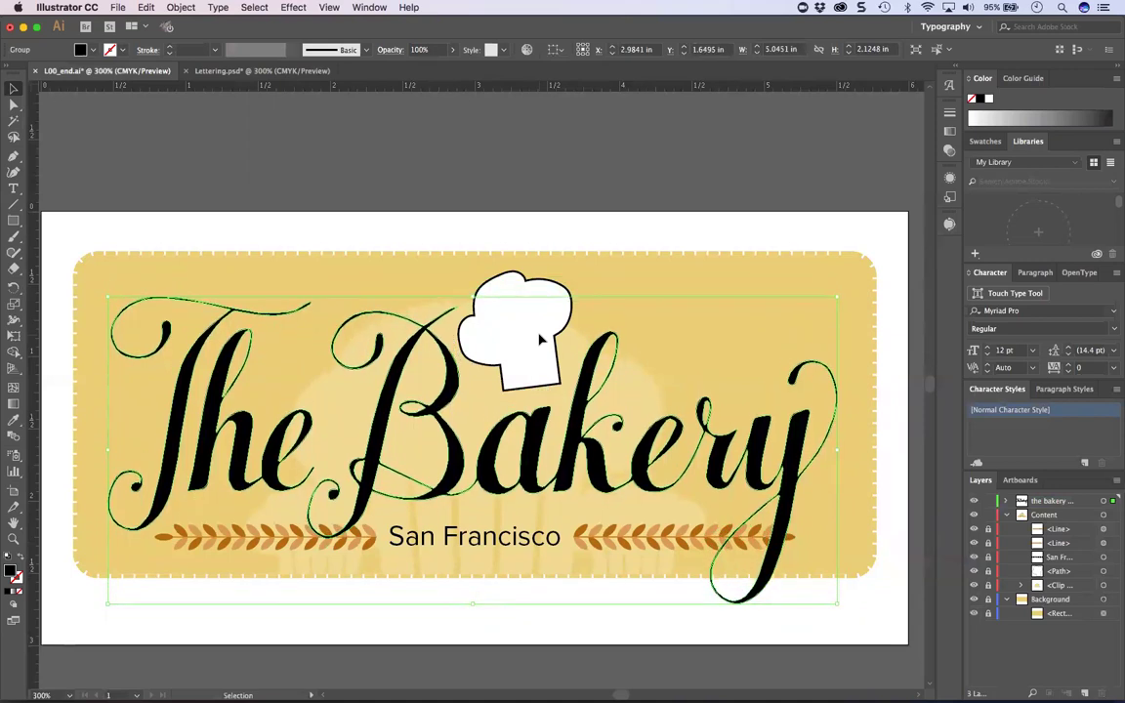
{"action": "key", "text": "Down"}
{"action": "key", "text": "Down"}
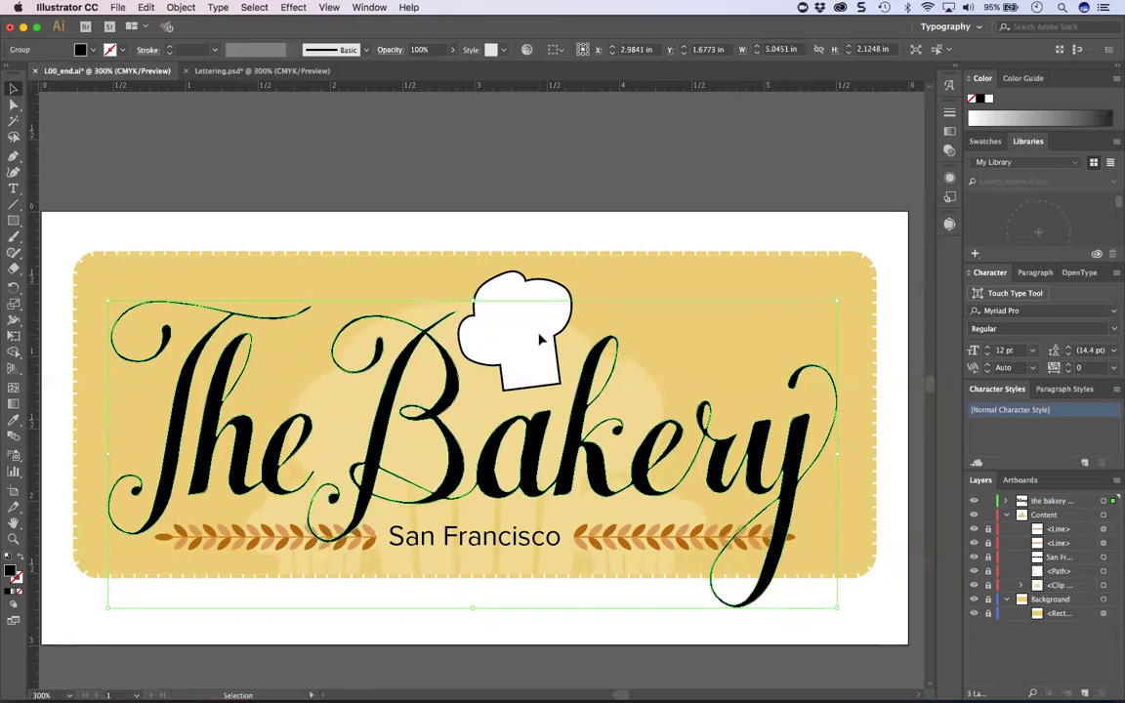
{"action": "key", "text": "shift+Right"}
{"action": "key", "text": "shift+Right"}
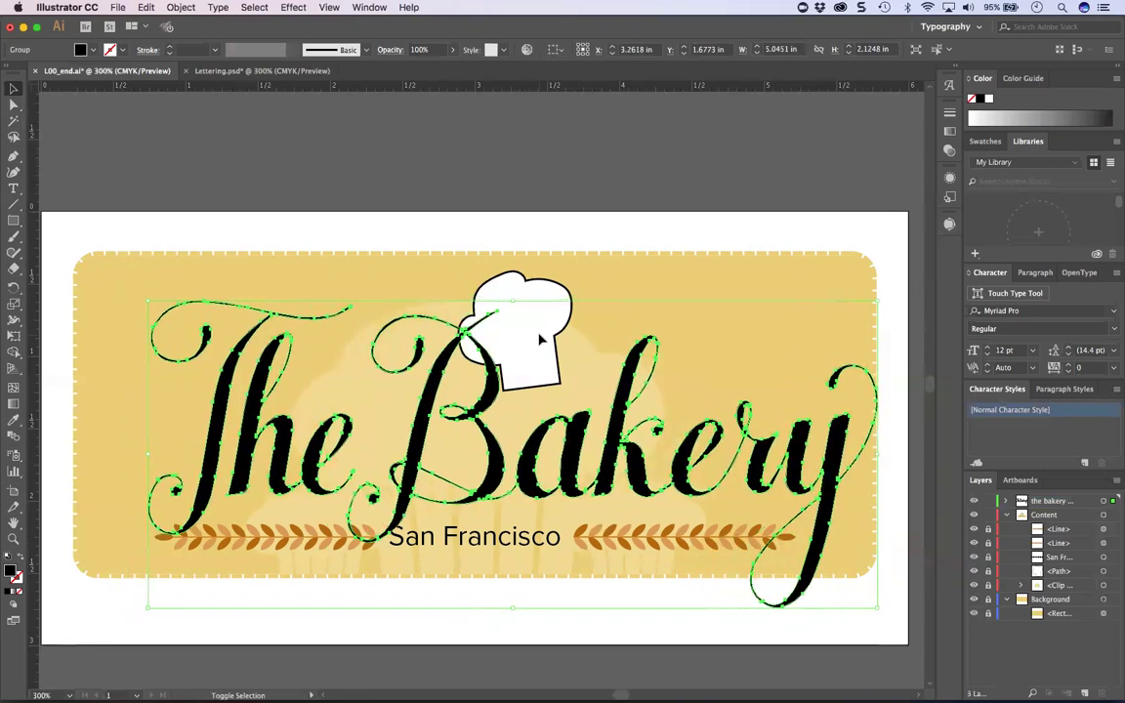
{"action": "key", "text": "shift+Left"}
{"action": "key", "text": "shift+Left"}
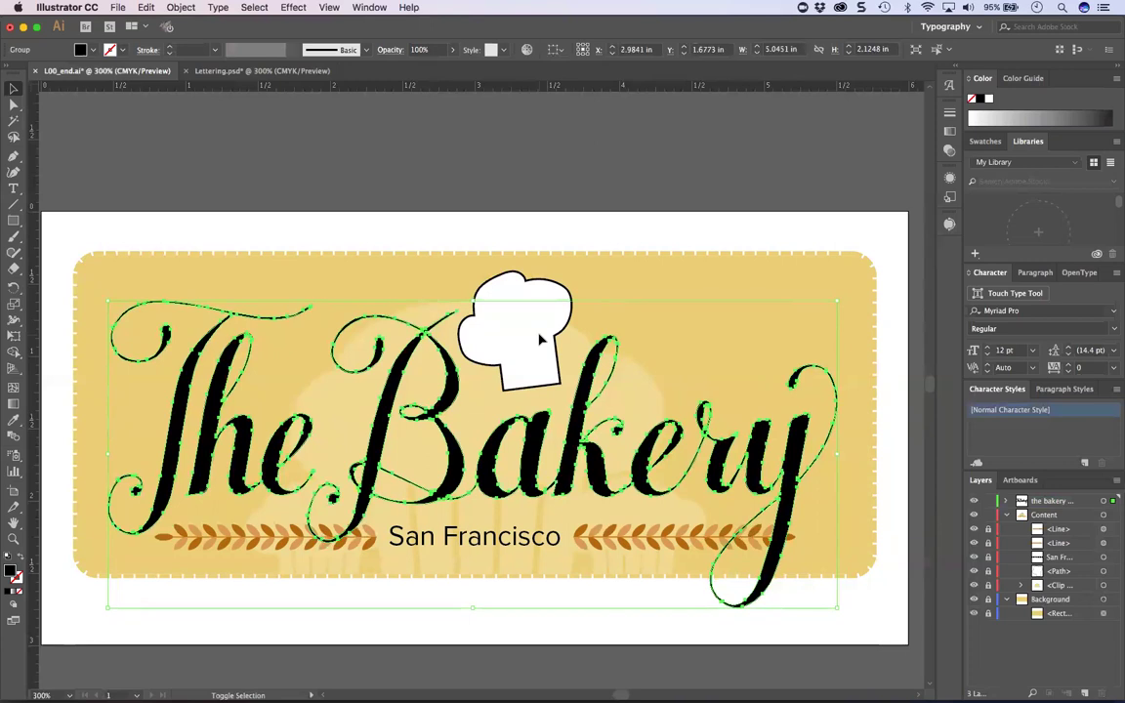
{"action": "key", "text": "Down"}
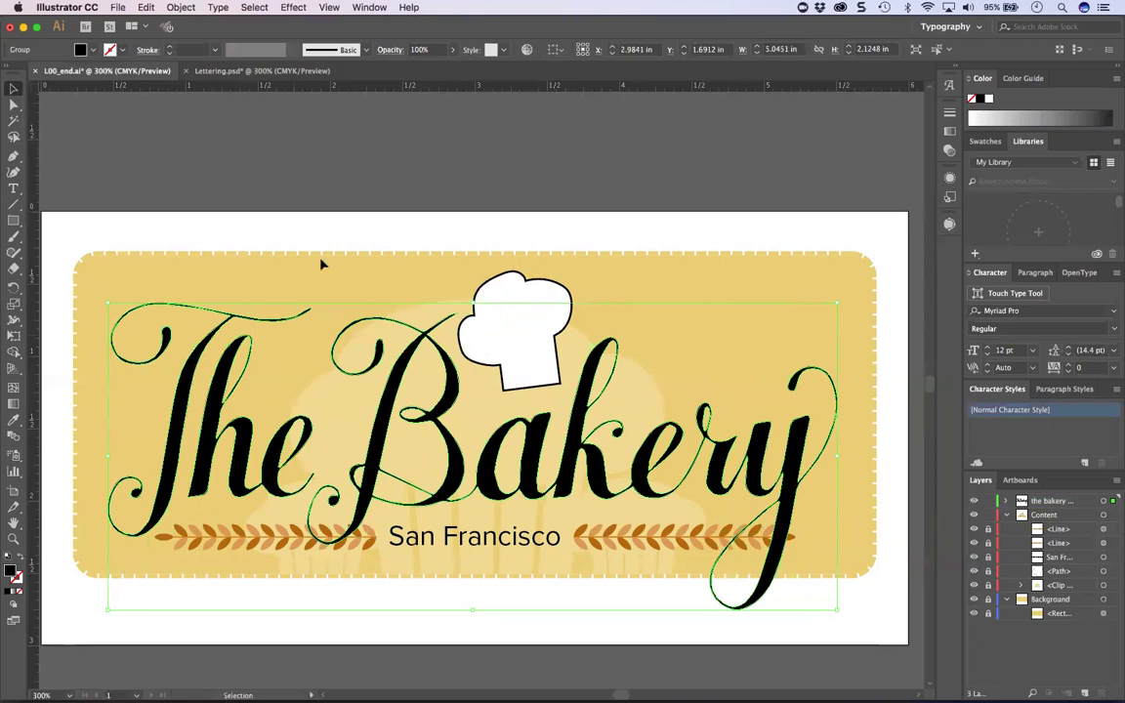
{"action": "key", "text": "super+z"}
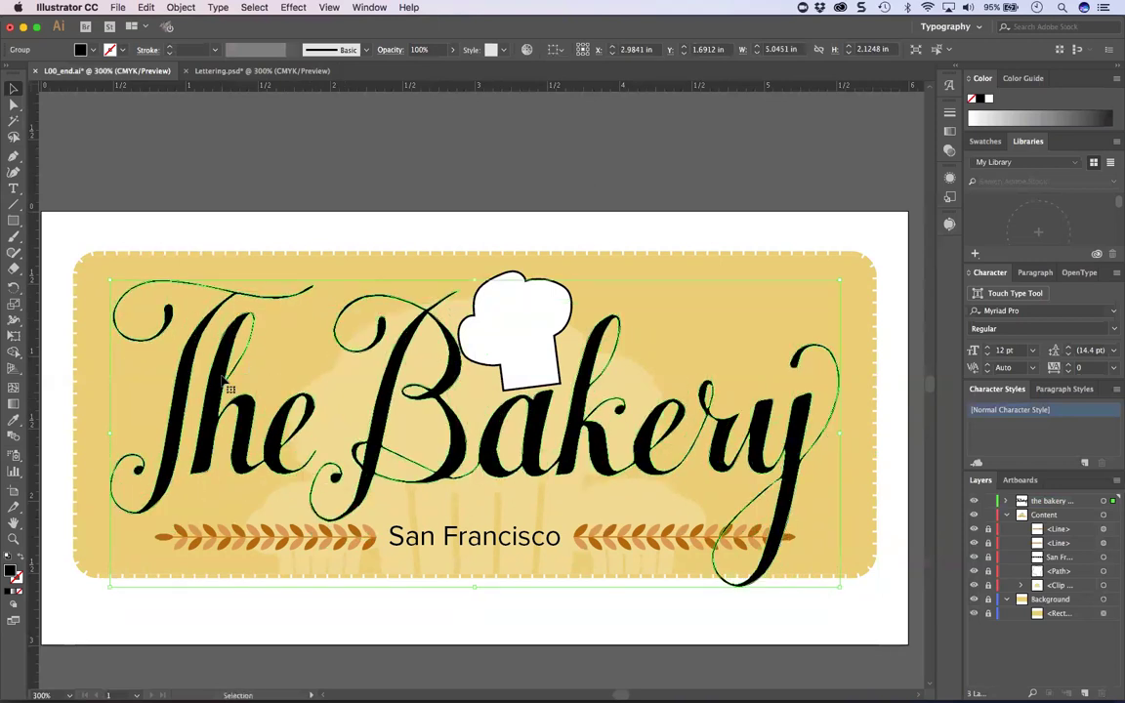
{"action": "key", "text": "super+shift+z"}
Step: Select individual stroke pieces of 'The' with the Direct Selection tool
{"action": "left_click", "coordinate": [107, 152]}
{"action": "left_click", "coordinate": [14, 105]}
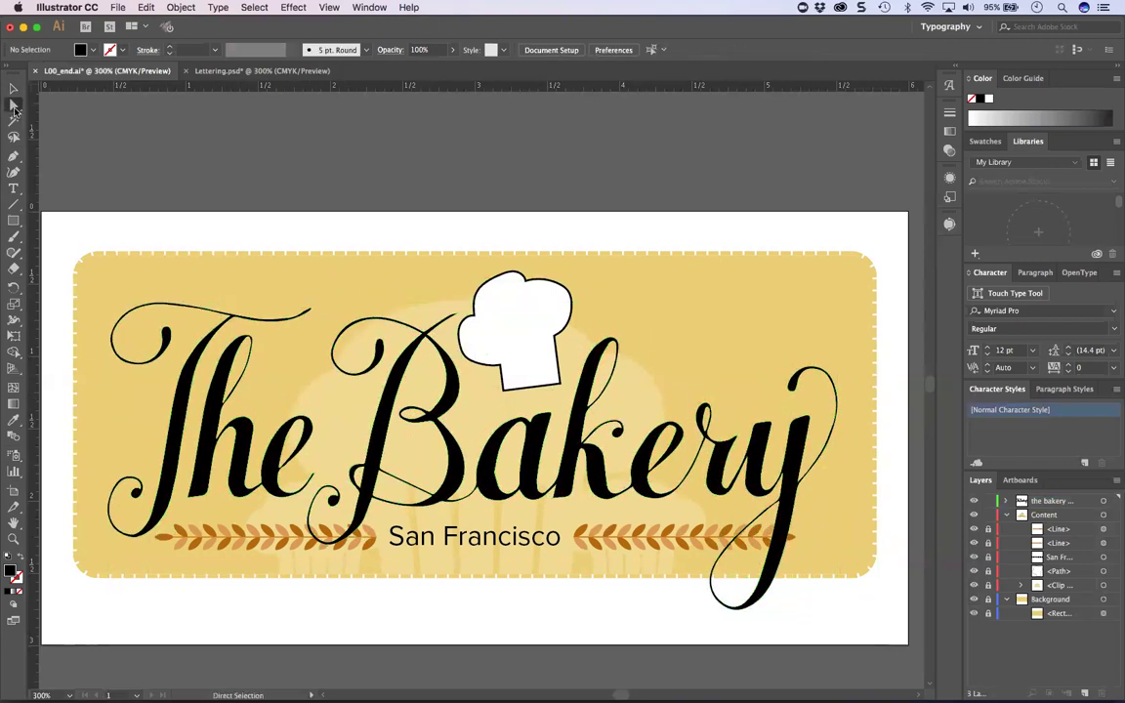
{"action": "left_click", "coordinate": [229, 394]}
{"action": "left_click", "coordinate": [234, 390]}
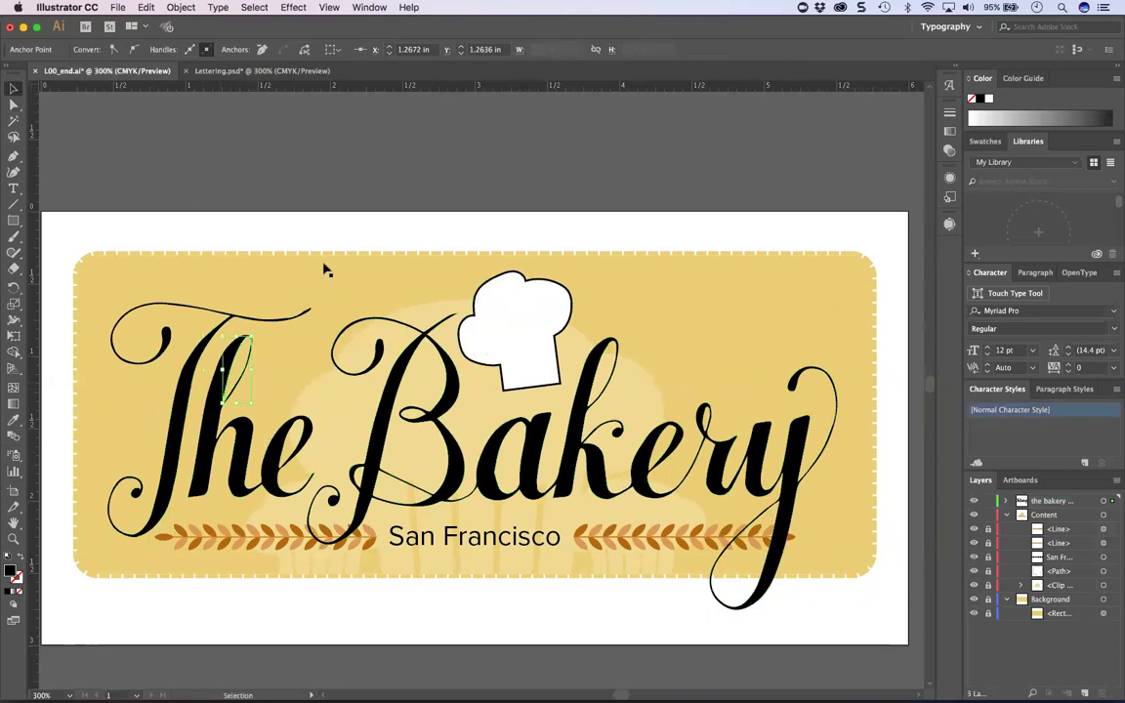
Step: Reselect the whole lettering group and lock the Content layer
{"action": "left_click", "coordinate": [289, 151]}
{"action": "left_click", "coordinate": [223, 384]}
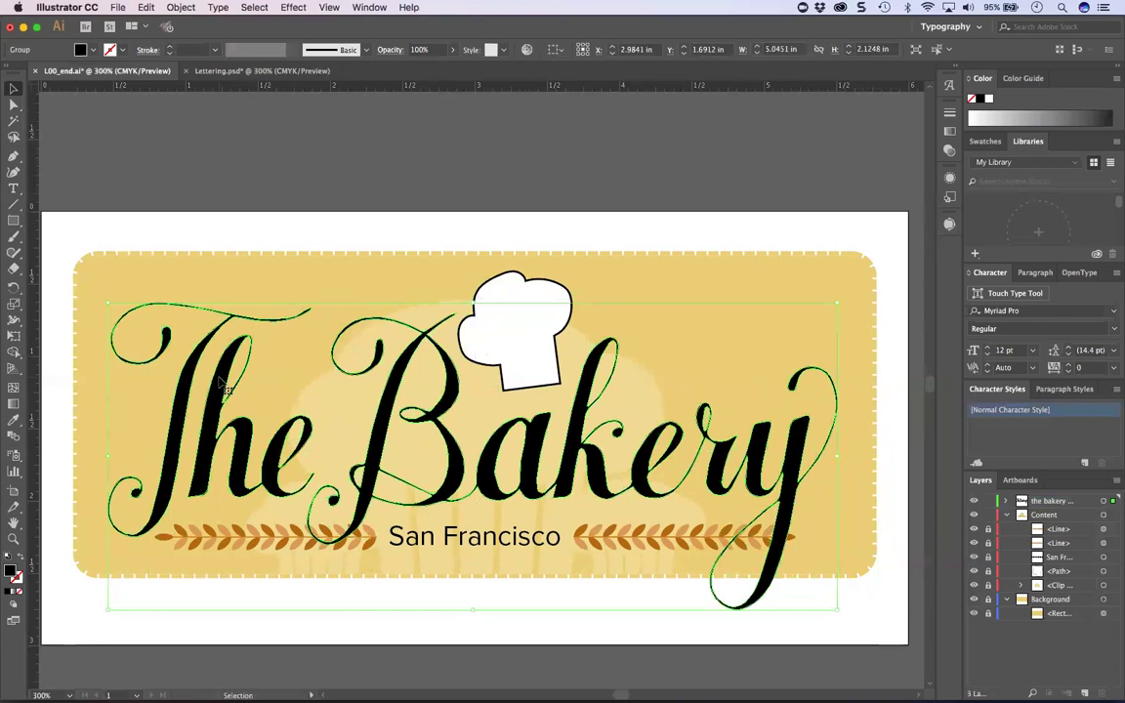
{"action": "left_click", "coordinate": [987, 515]}
Step: Unlock the Content layer and its items
{"action": "left_click", "coordinate": [988, 515]}
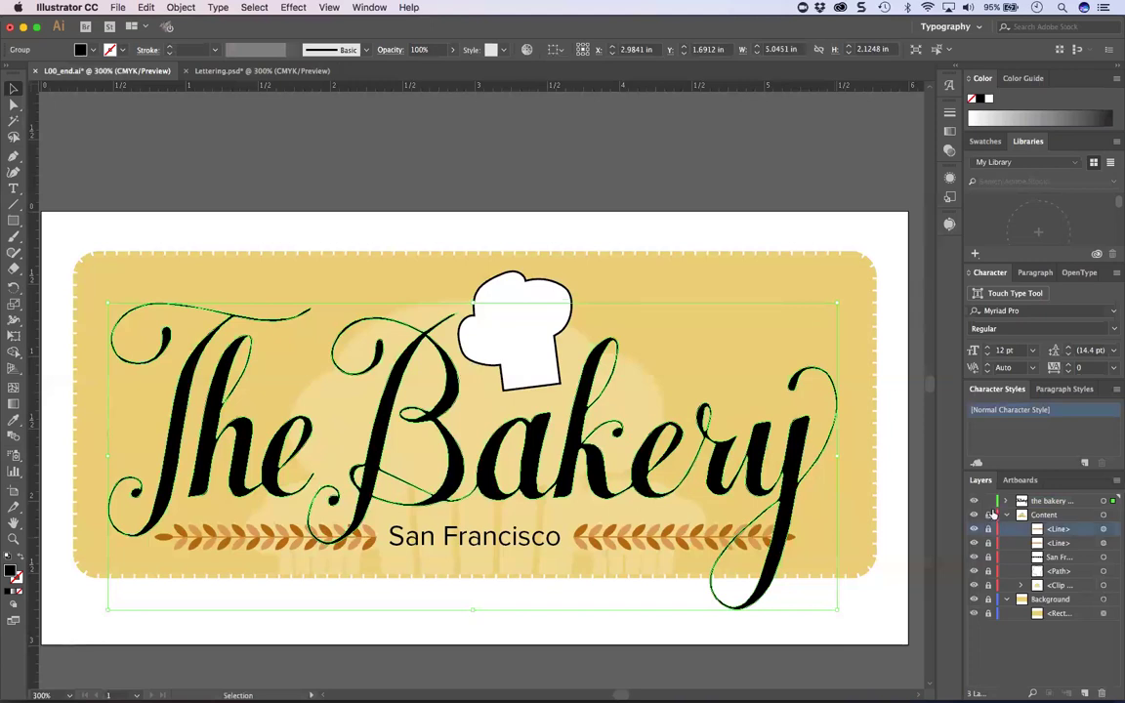
{"action": "left_click", "coordinate": [803, 642]}
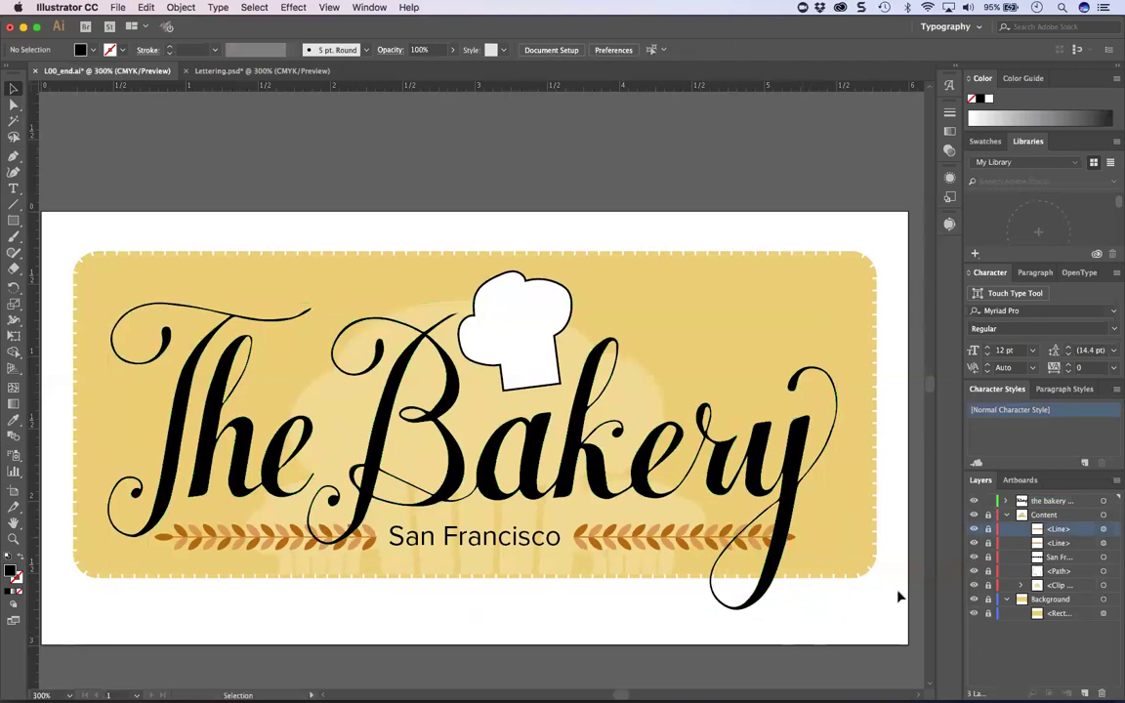
{"action": "mouse_move", "coordinate": [987, 515]}
{"action": "left_mouse_down"}
{"action": "mouse_move", "coordinate": [984, 622]}
{"action": "mouse_move", "coordinate": [989, 508]}
{"action": "left_mouse_up"}
{"action": "left_click", "coordinate": [674, 420]}
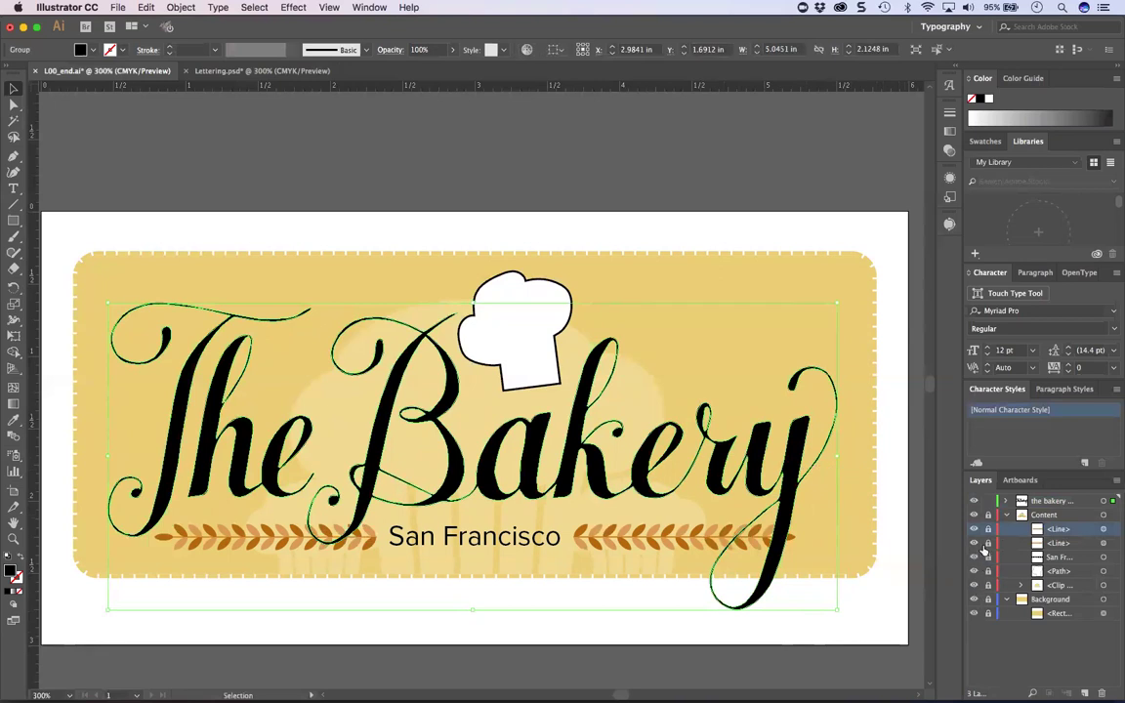
{"action": "left_click", "coordinate": [855, 542]}
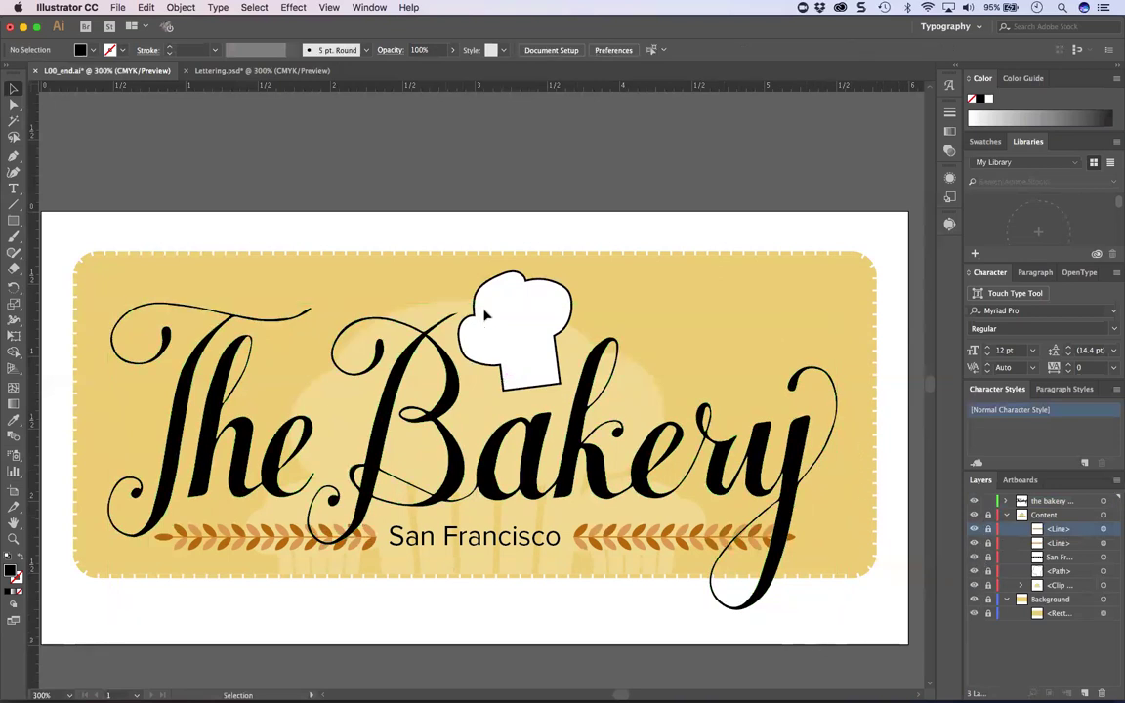
Step: Toggle the lettering layer's visibility off and on, then lock that layer
{"action": "left_click", "coordinate": [974, 503]}
{"action": "left_click", "coordinate": [973, 502]}
{"action": "left_click", "coordinate": [974, 503]}
{"action": "left_click", "coordinate": [973, 503]}
{"action": "left_click", "coordinate": [974, 503]}
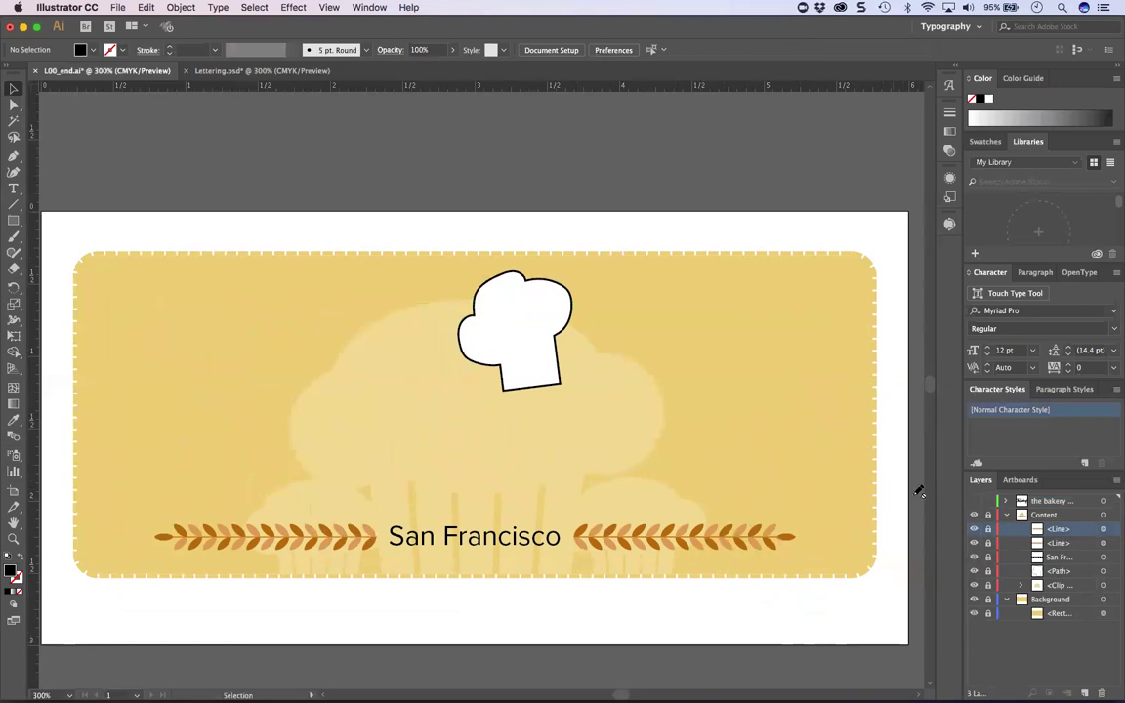
{"action": "left_click", "coordinate": [974, 501]}
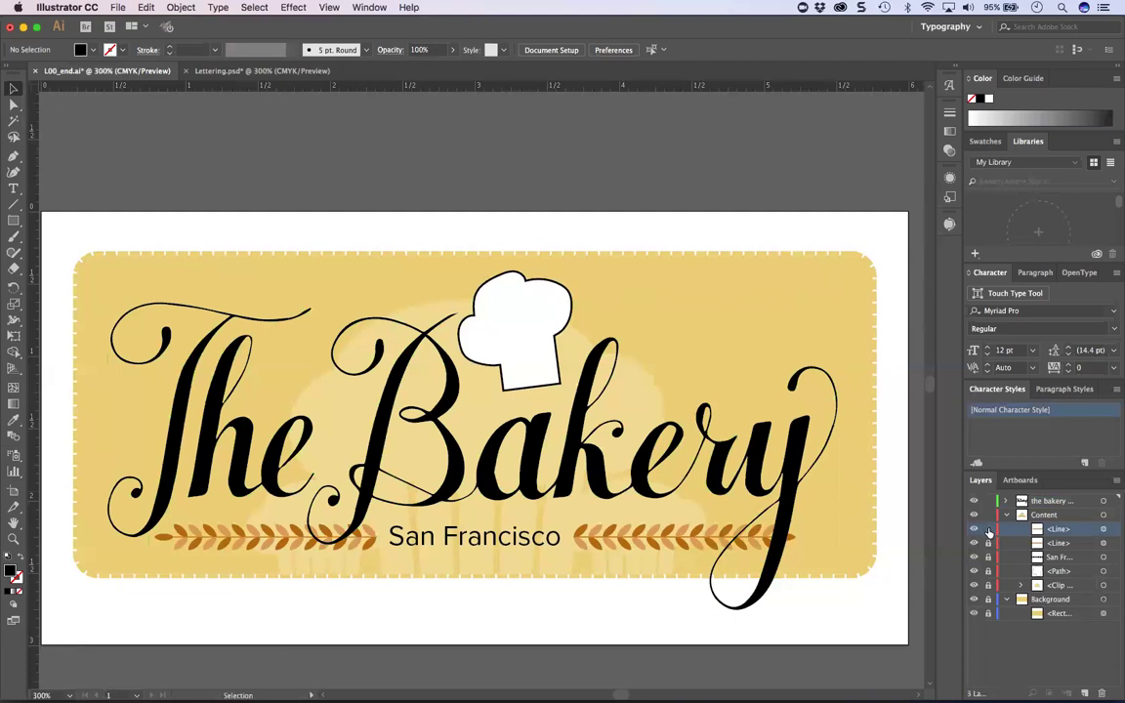
{"action": "left_click", "coordinate": [987, 501]}
{"action": "key", "text": "super+y"}
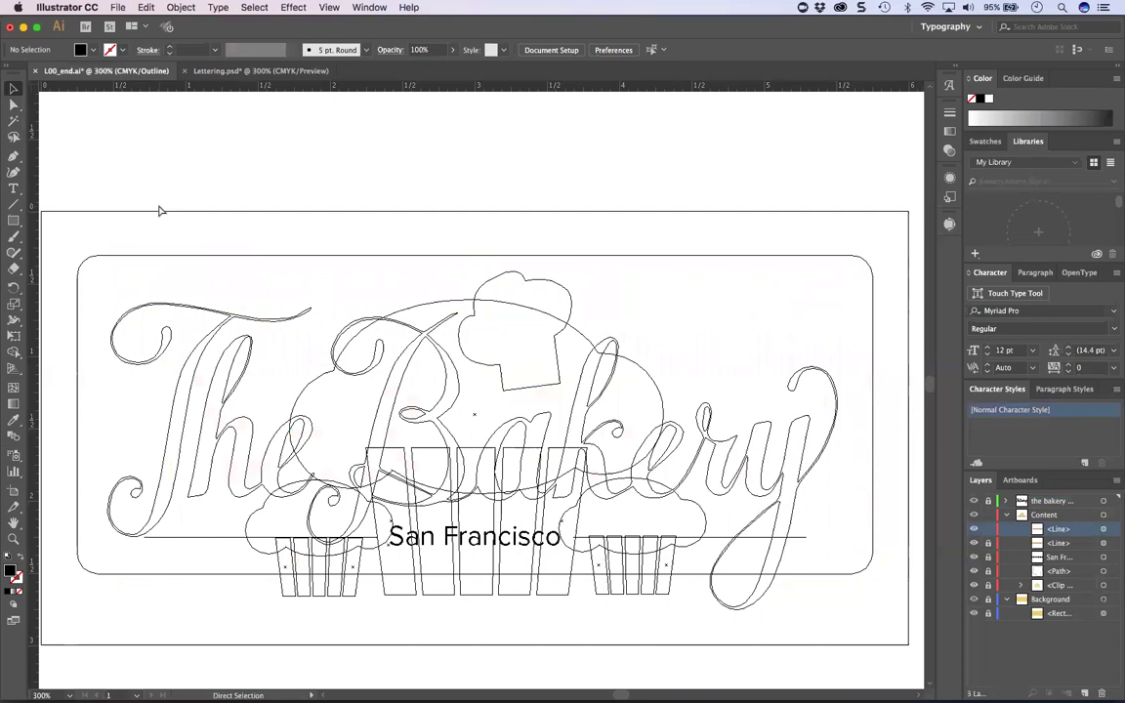
{"action": "key", "text": "v"}
{"action": "key", "text": "super+y"}
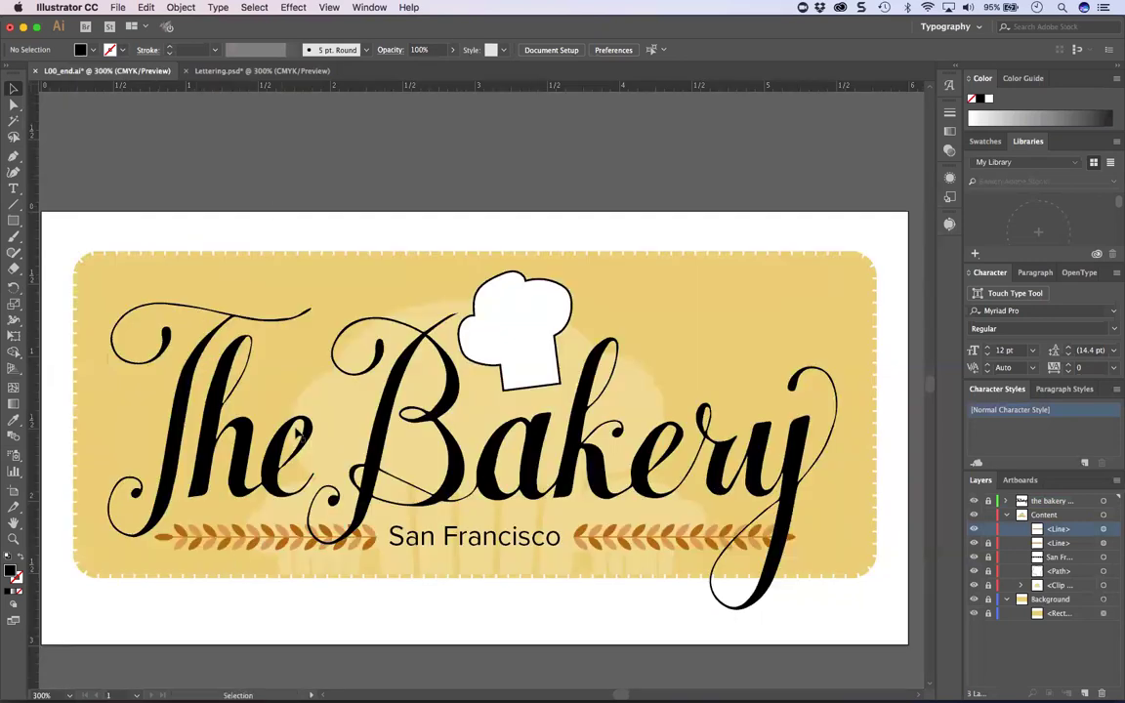